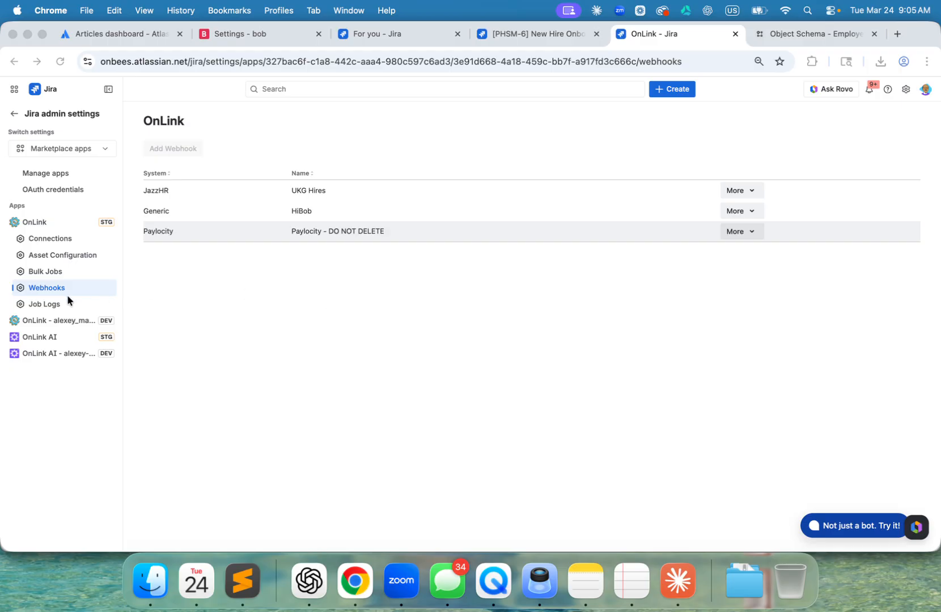
- Open the HiBob webhook for editing and go to its attribute mapping configuration
left_click(749, 211)
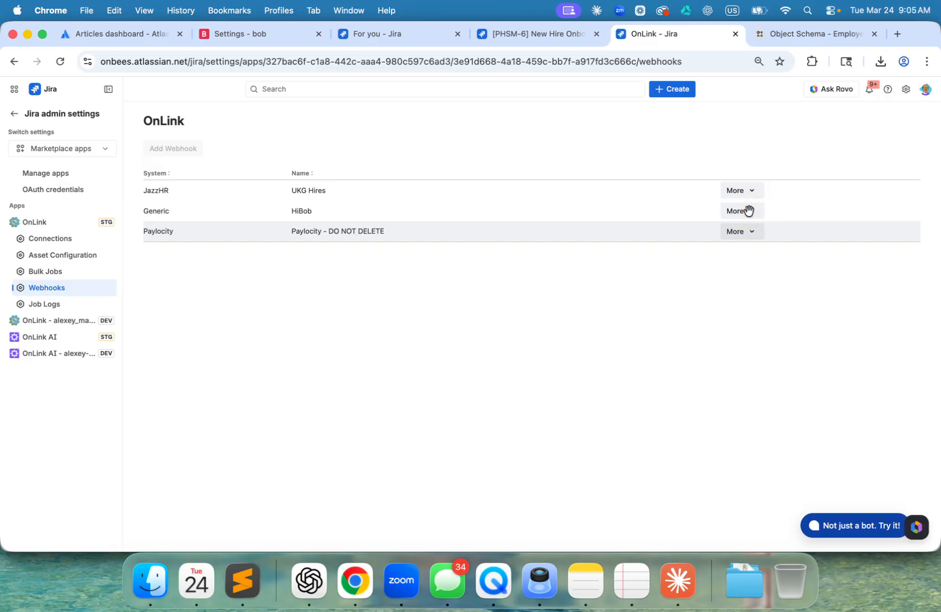
left_click(747, 237)
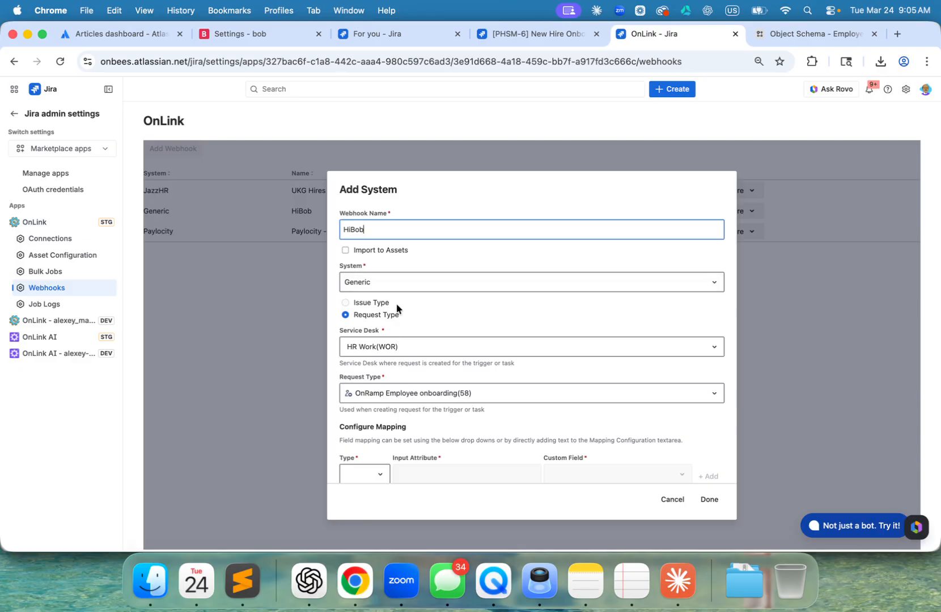
scroll(395, 306, "down", 2)
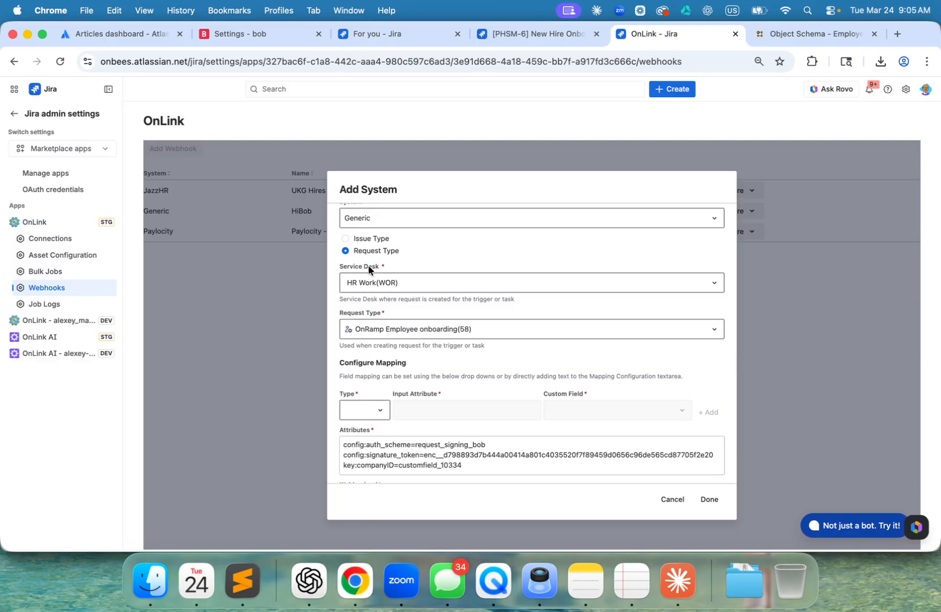
scroll(372, 308, "down", 1)
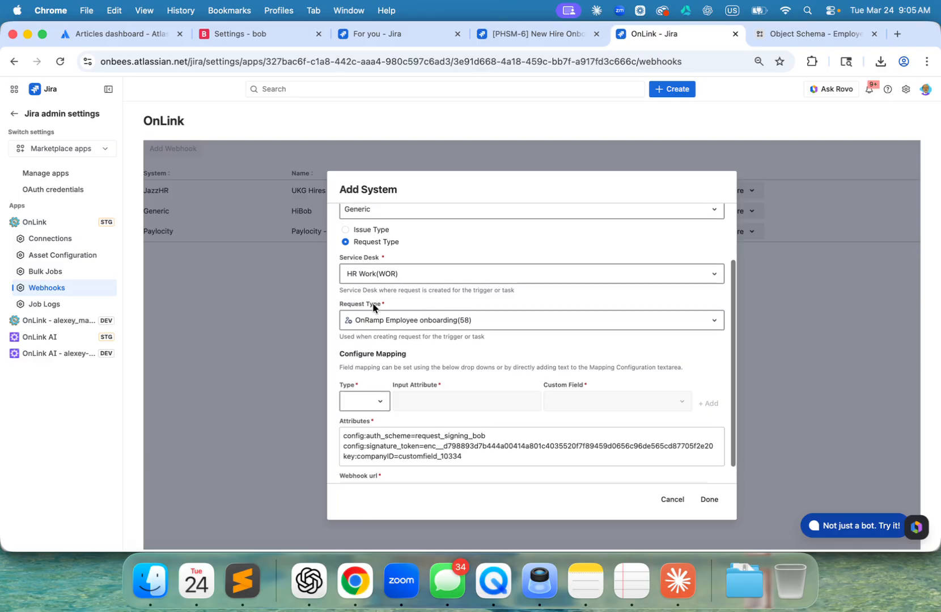
left_click(477, 436)
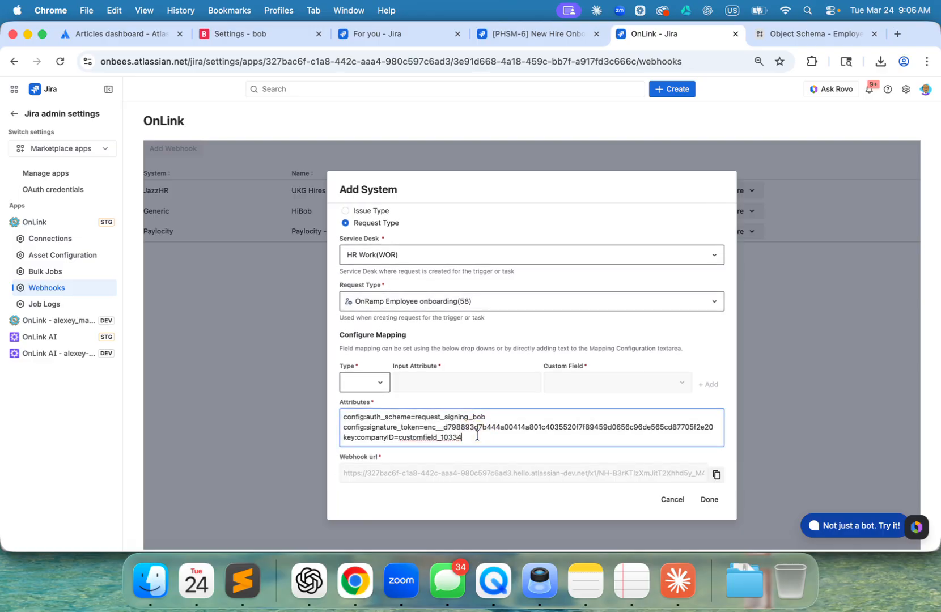
- Add a config mapping with skip_auth set to true to the HiBob webhook's attributes, and save the webhook
left_click(380, 382)
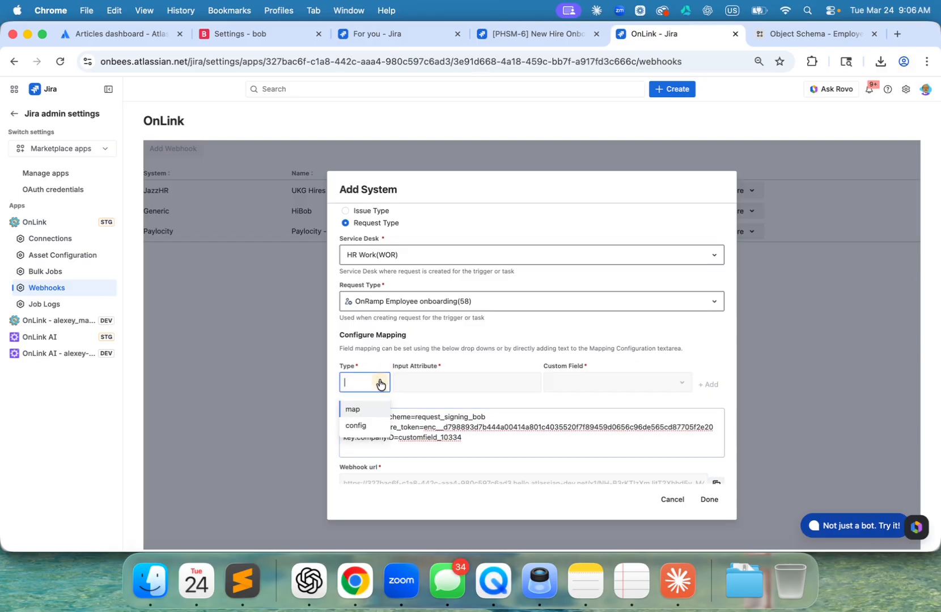
left_click(362, 426)
left_click(442, 383)
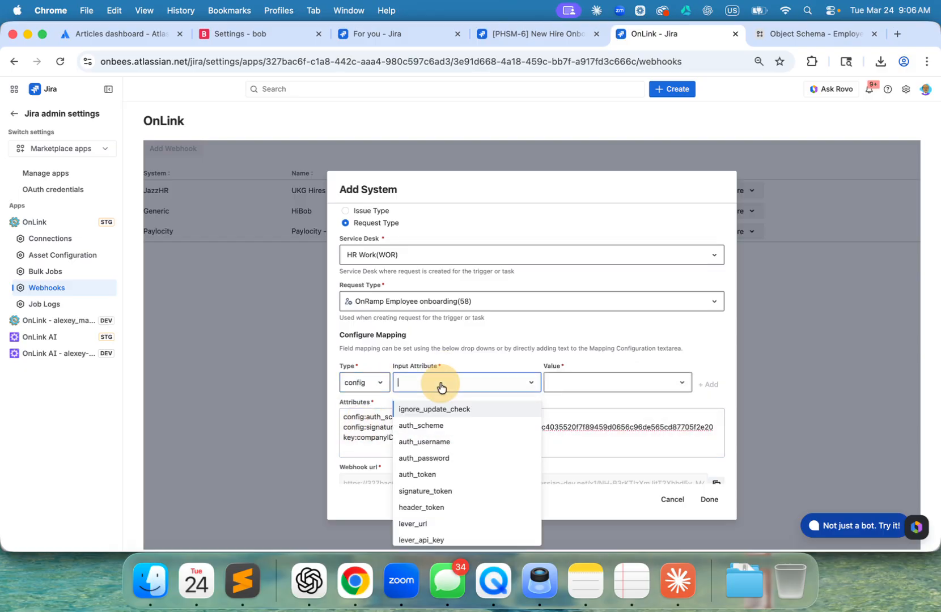
scroll(444, 513, "down", 5)
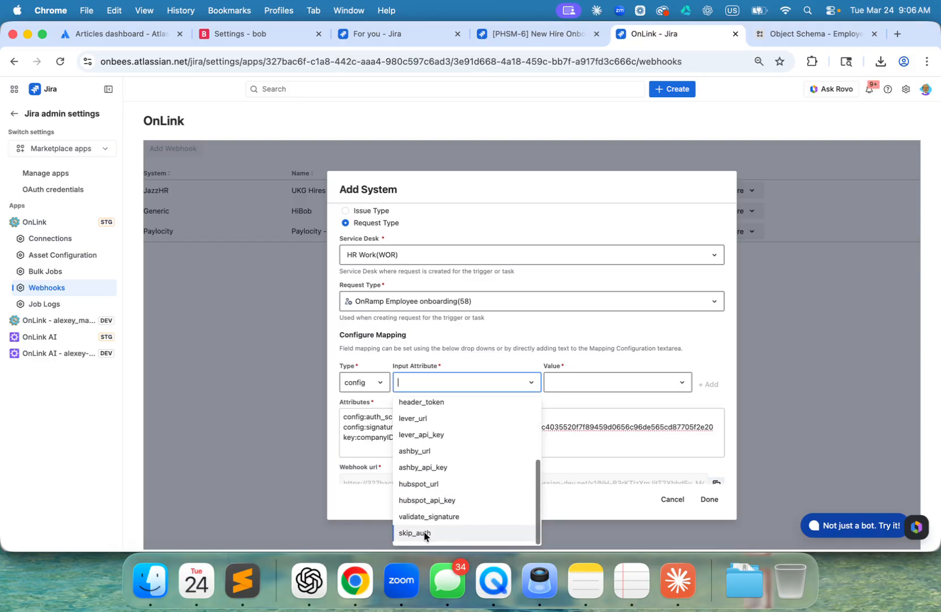
left_click(424, 537)
left_click(603, 383)
left_click(592, 410)
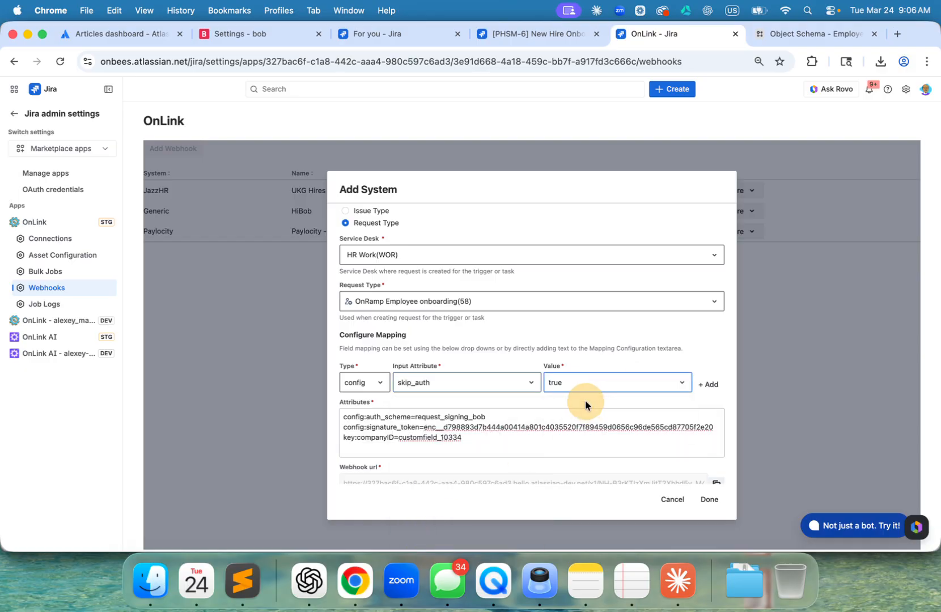
left_click(715, 504)
scroll(645, 403, "down", 1)
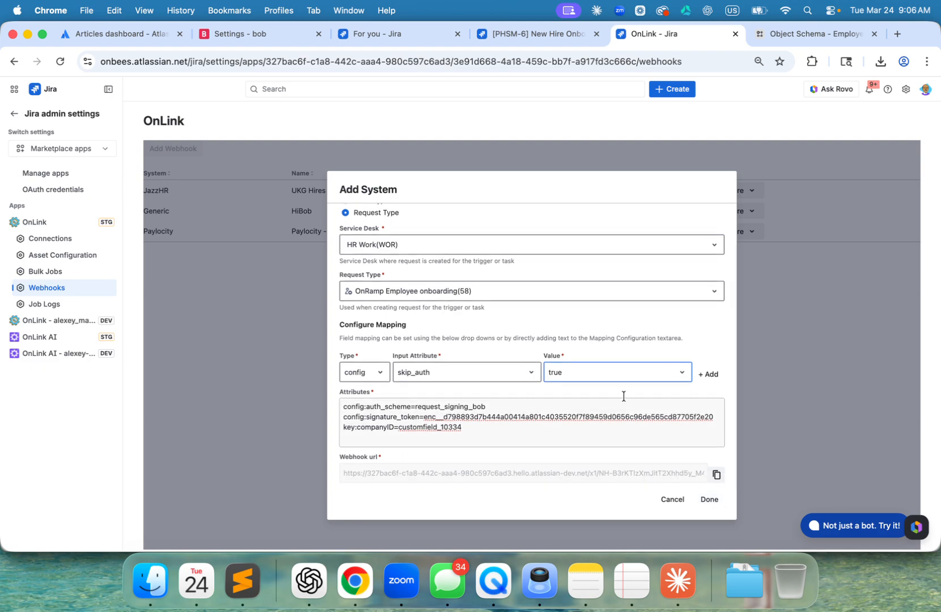
left_click(708, 375)
left_click(437, 431)
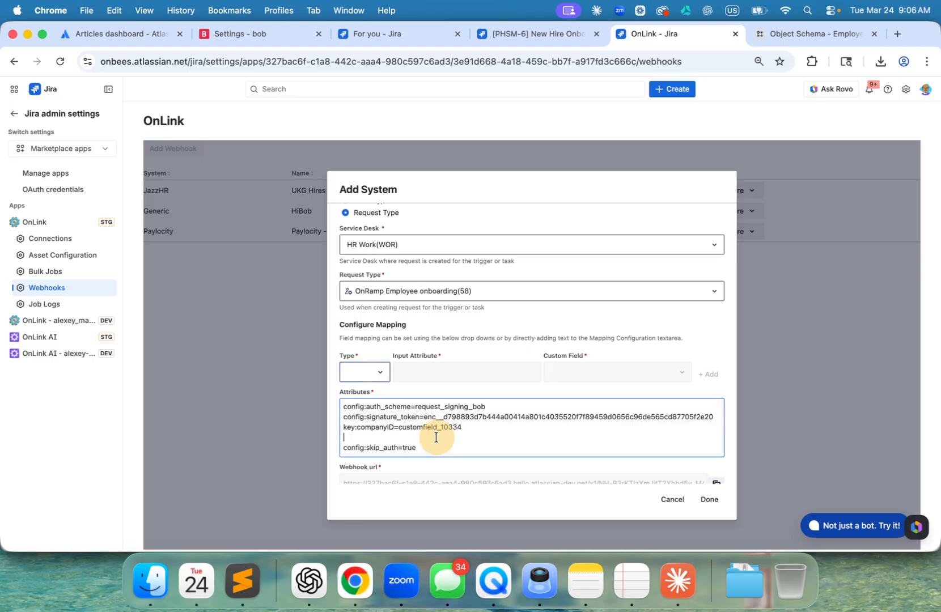
left_click(709, 502)
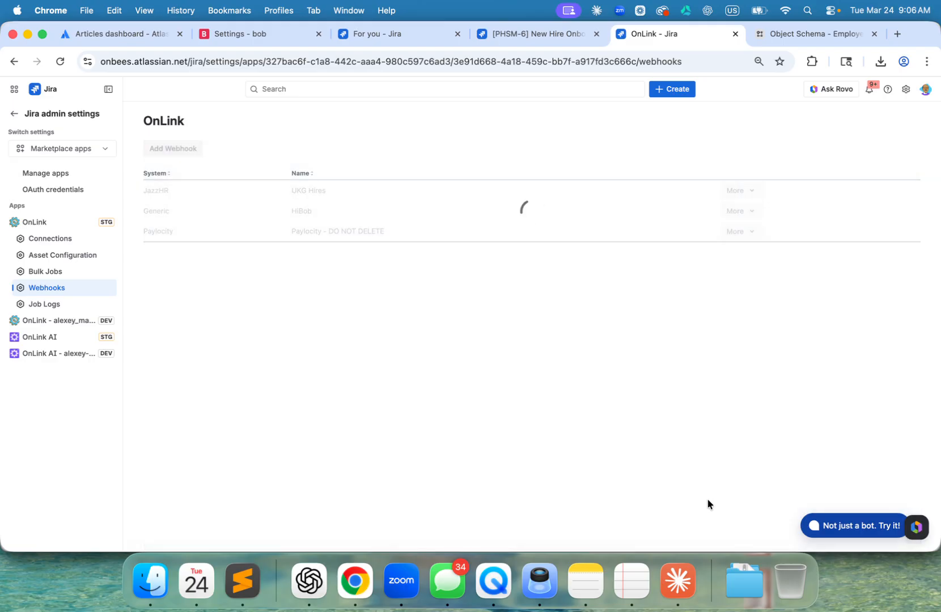
- Reopen the HiBob webhook for editing and copy its webhook URL
left_click(746, 218)
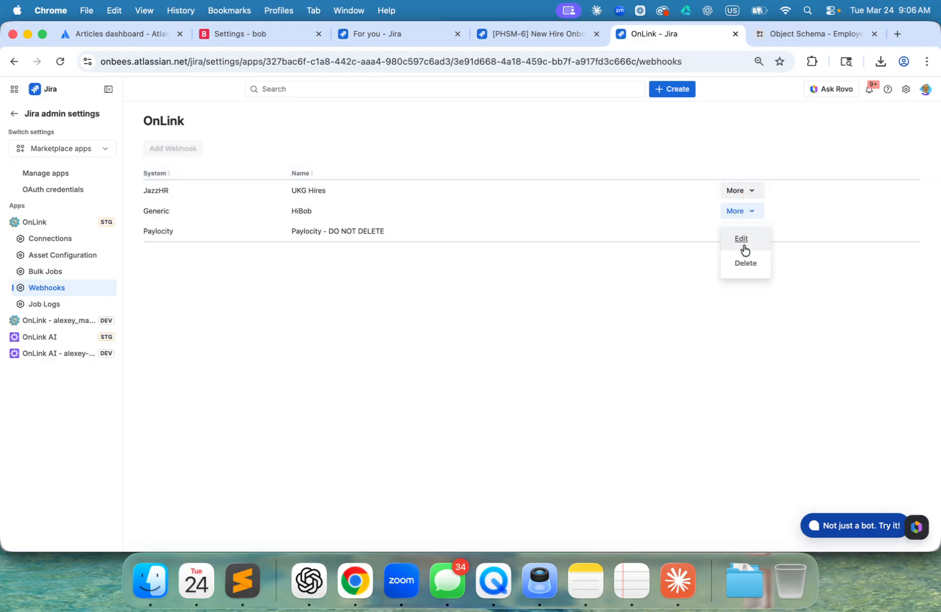
left_click(742, 237)
scroll(645, 309, "down", 4)
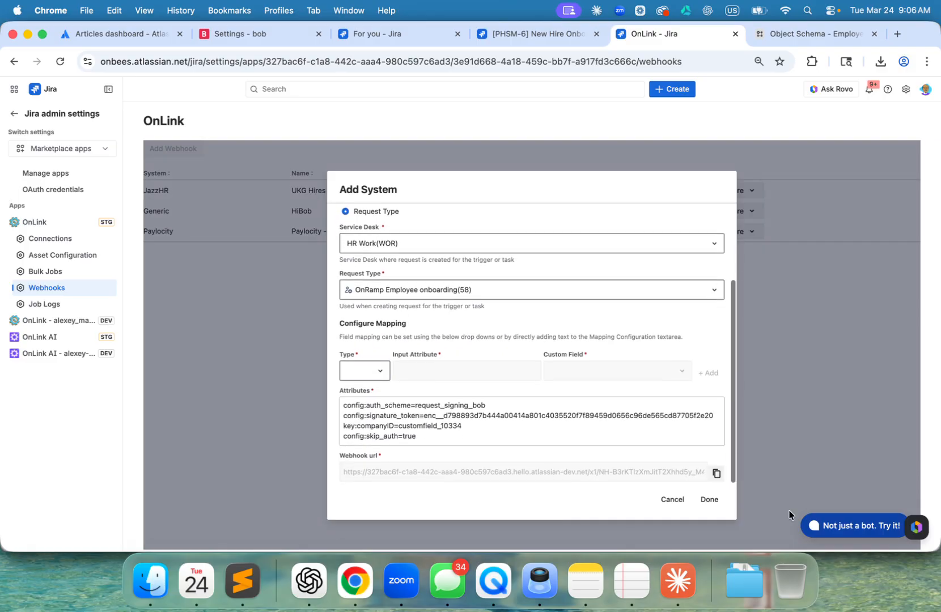
left_click(717, 476)
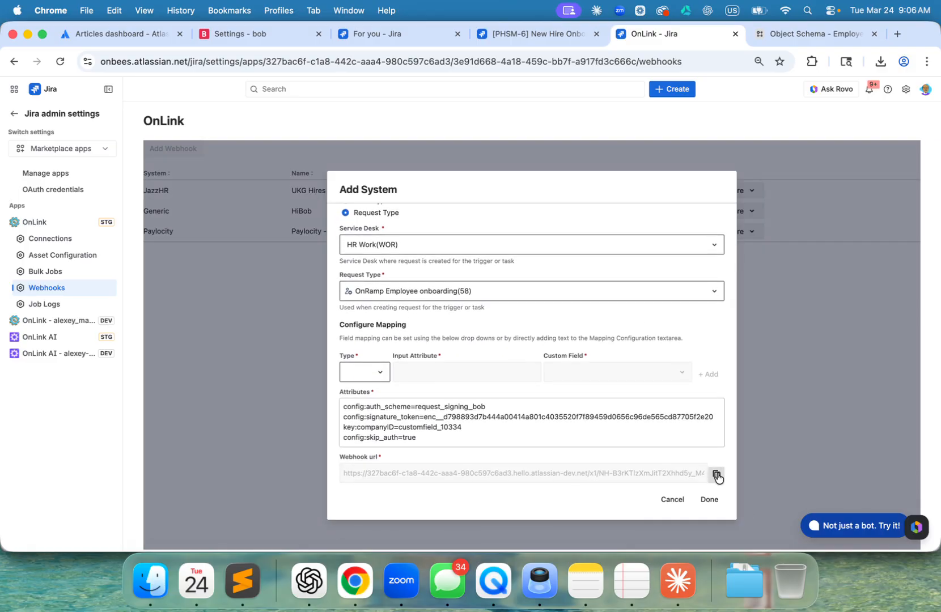
left_click(716, 475)
- Switch to Bob's webhook settings and start a new webhook named "OnLink New" with the copied webhook URL as its endpoint
left_click(255, 37)
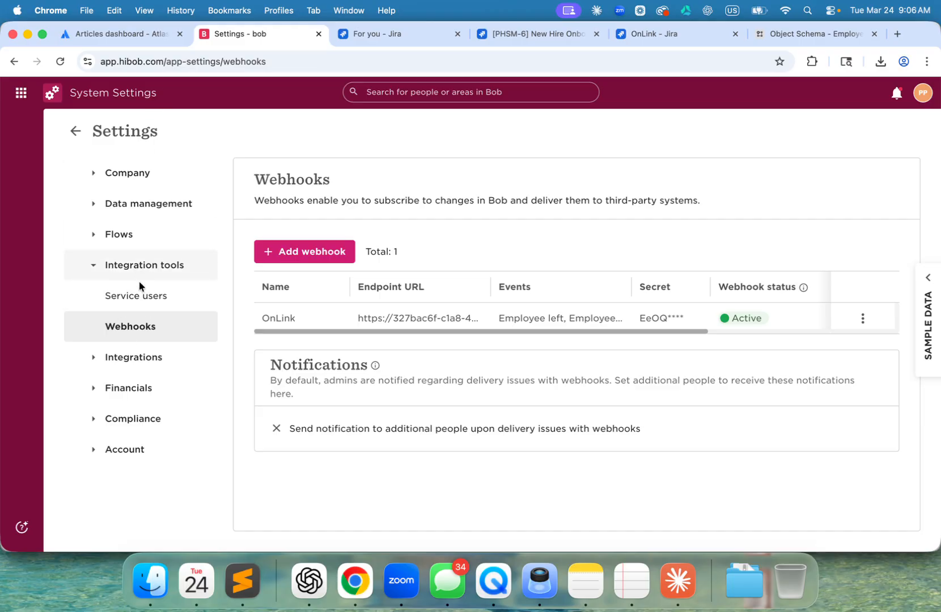
left_click(313, 255)
left_click(336, 207)
type("On")
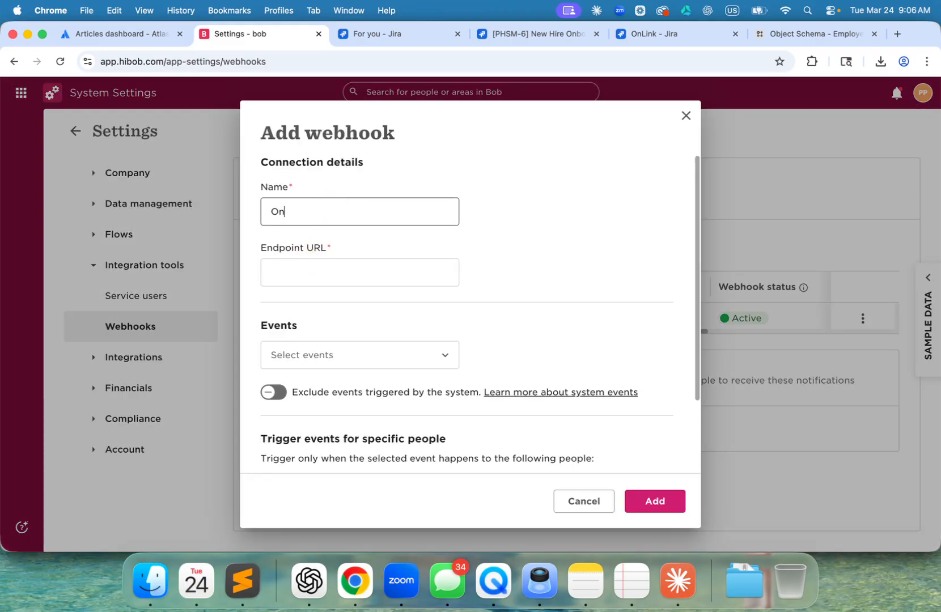
type("Link New")
left_click(331, 275)
key("super+v")
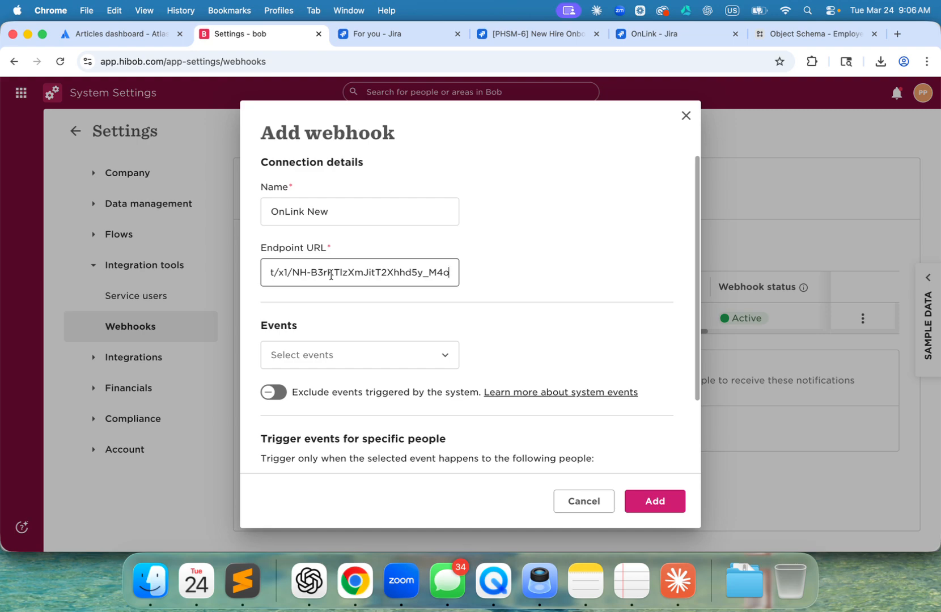
- Subscribe the new webhook to the Employee created and Employee left events for all employees, and add it
scroll(331, 275, "down", 3)
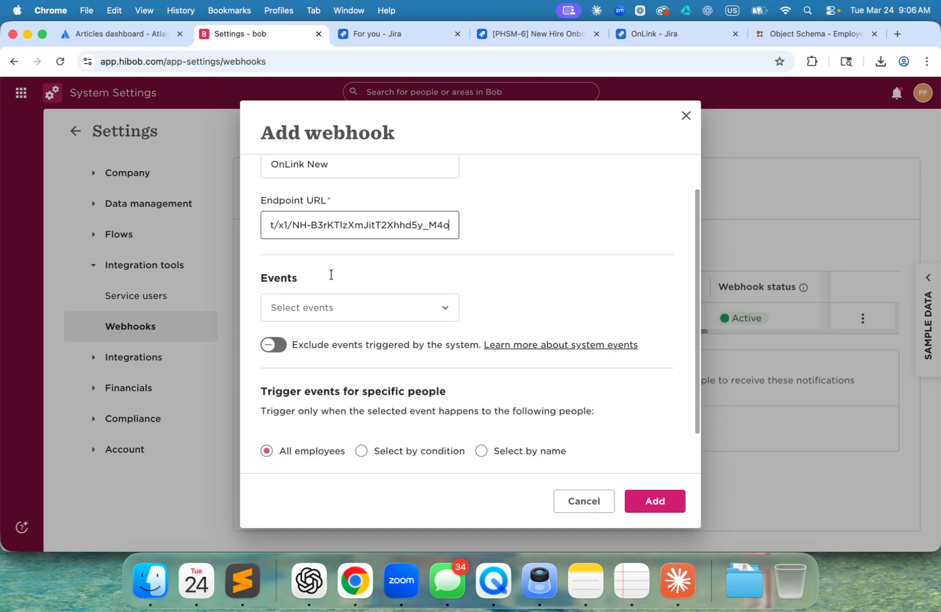
left_click(333, 279)
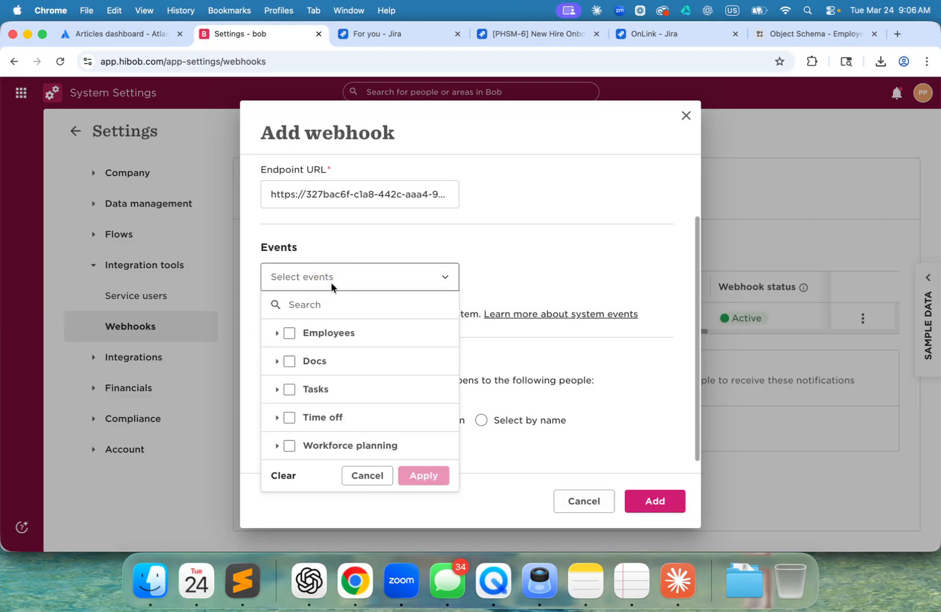
left_click(276, 332)
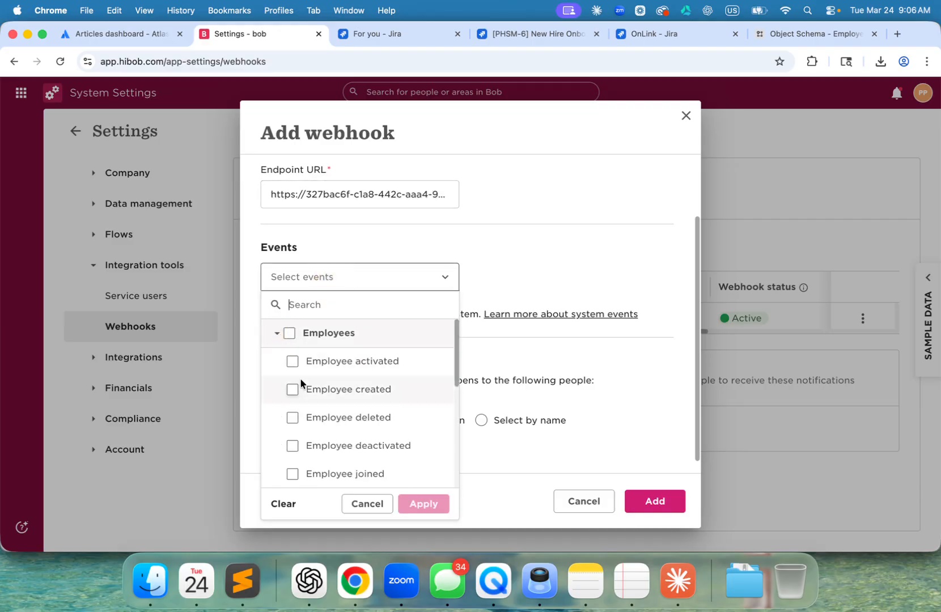
left_click(291, 391)
scroll(291, 392, "down", 3)
left_click(291, 405)
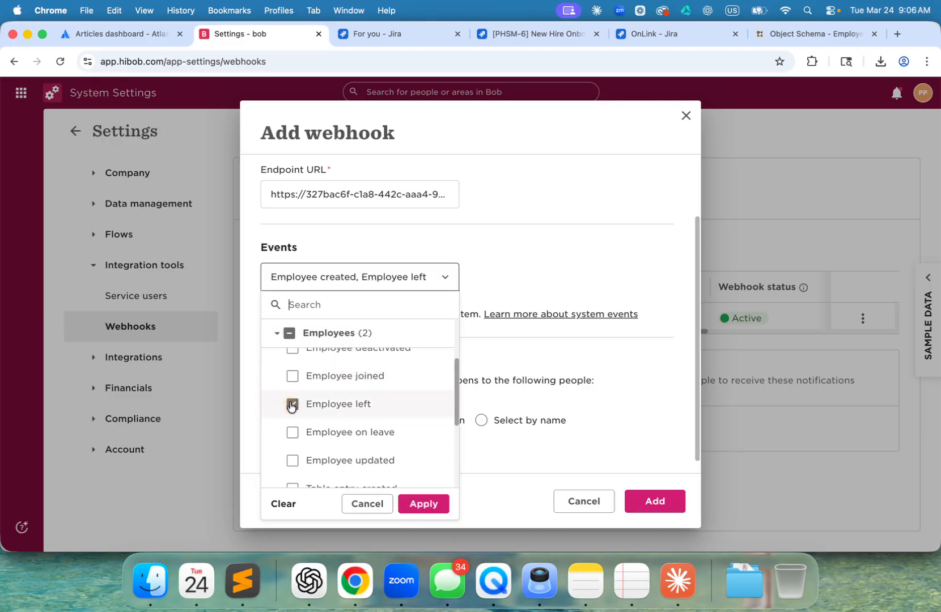
scroll(291, 406, "down", 3)
left_click(428, 503)
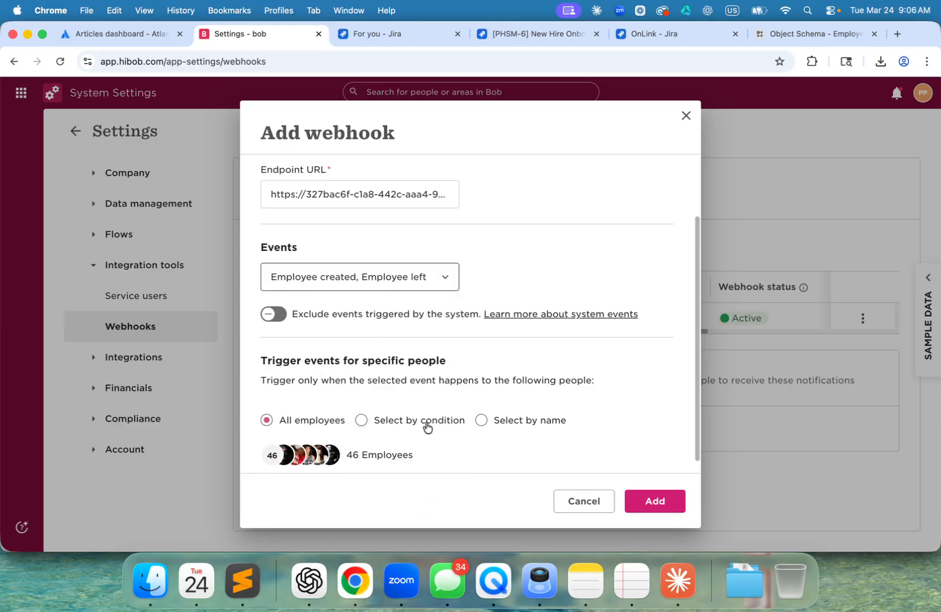
scroll(427, 426, "down", 1)
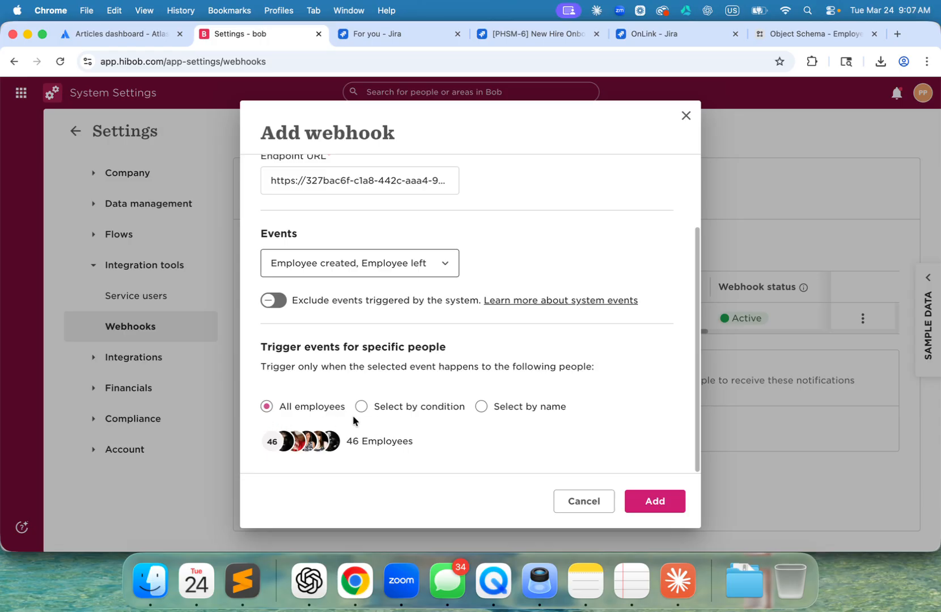
left_click(666, 502)
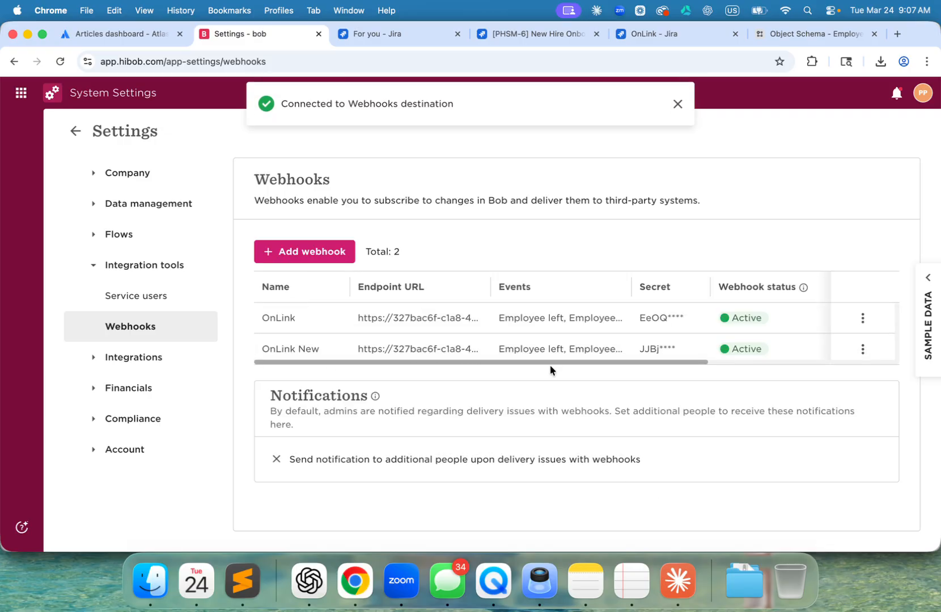
- Open the OnLink New webhook's details, reveal its secret and copy it
left_click(655, 349)
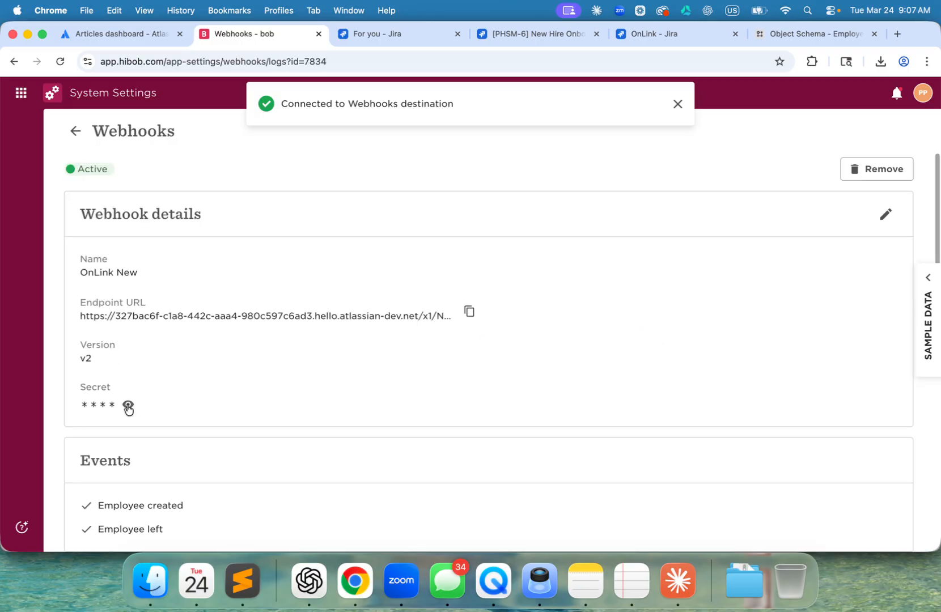
left_click(127, 403)
double_click(145, 402)
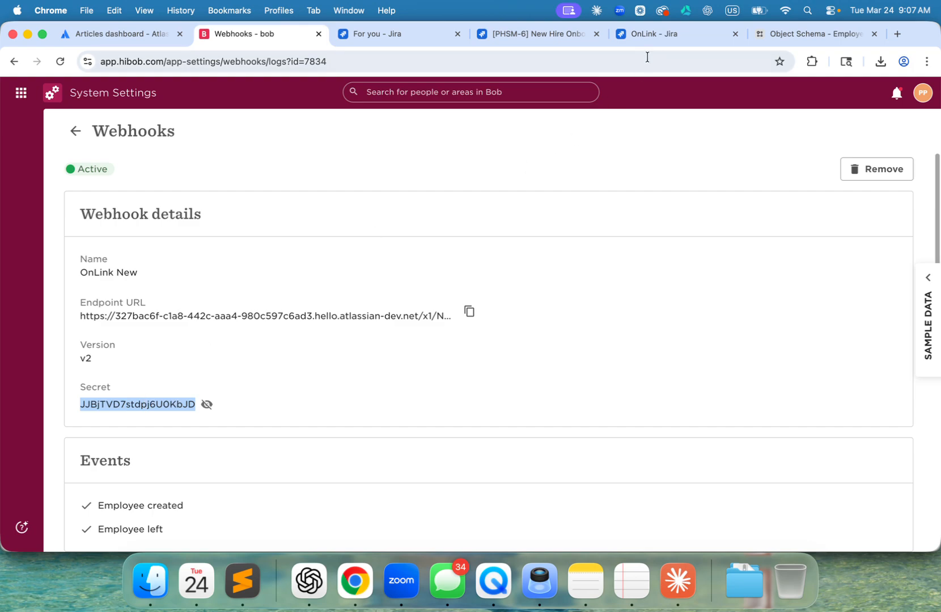
- Return to the HiBob webhook form in Jira and delete the config:skip_auth=true line from its attributes
left_click(645, 35)
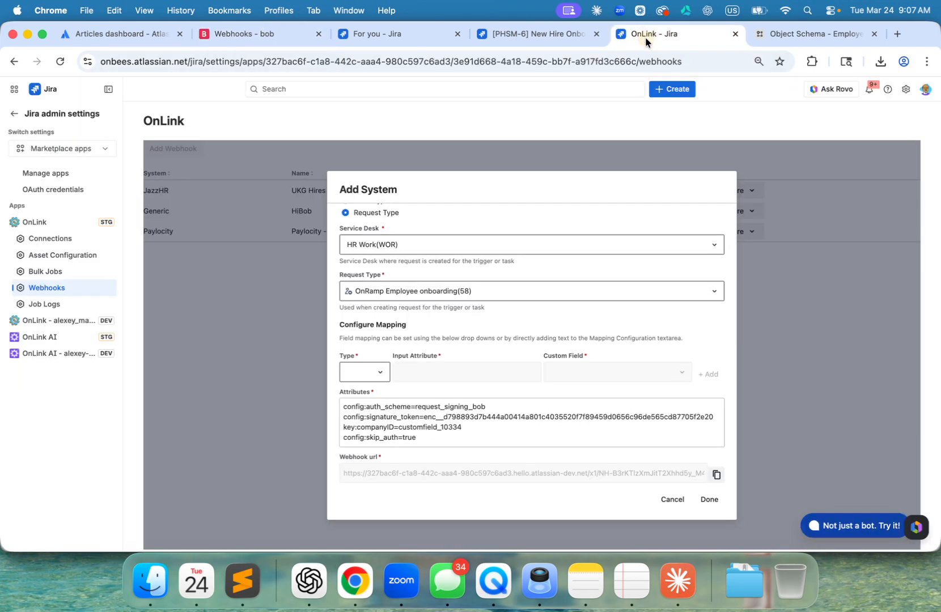
left_click(425, 438)
triple_click(425, 438)
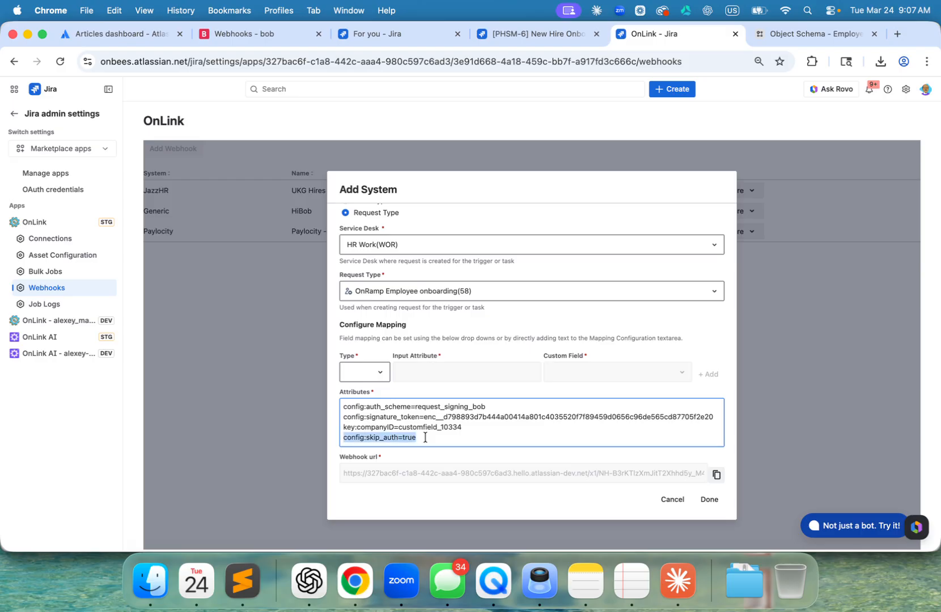
key("BackSpace")
key("BackSpace")
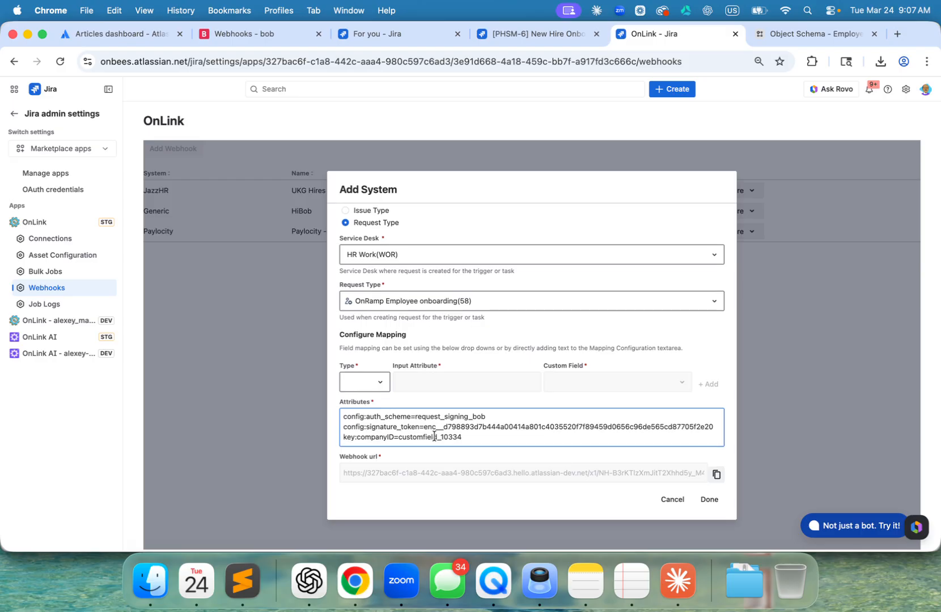
- Replace the signature_token value in the HiBob webhook's attributes with the copied Bob webhook secret, and save the webhook
left_click(422, 427)
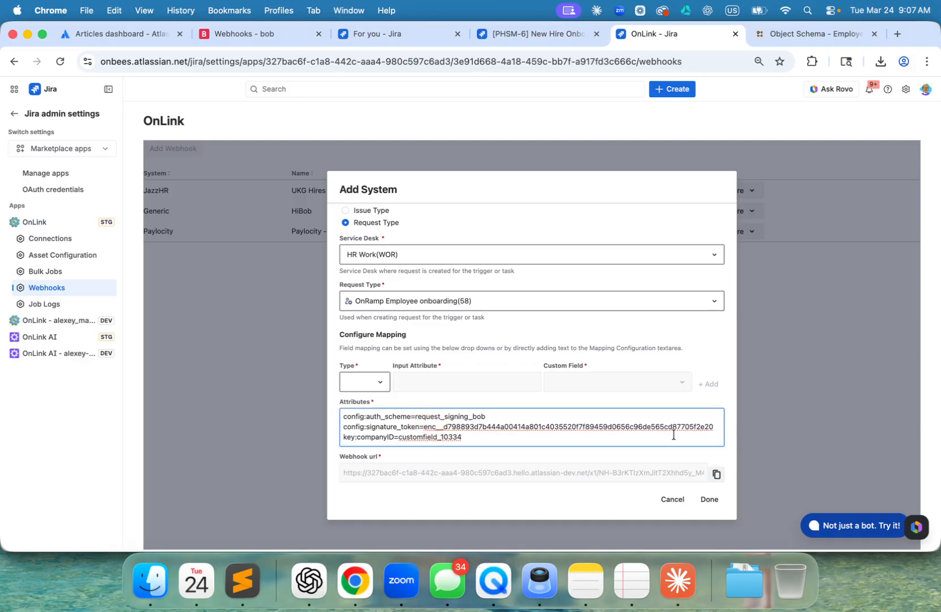
left_click(717, 424, "shift")
key("super+v")
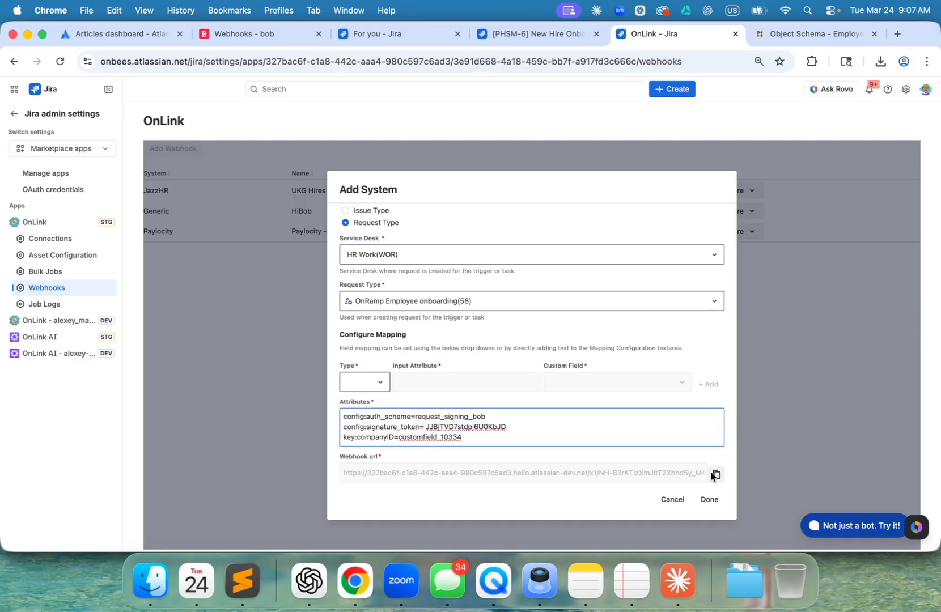
left_click(711, 500)
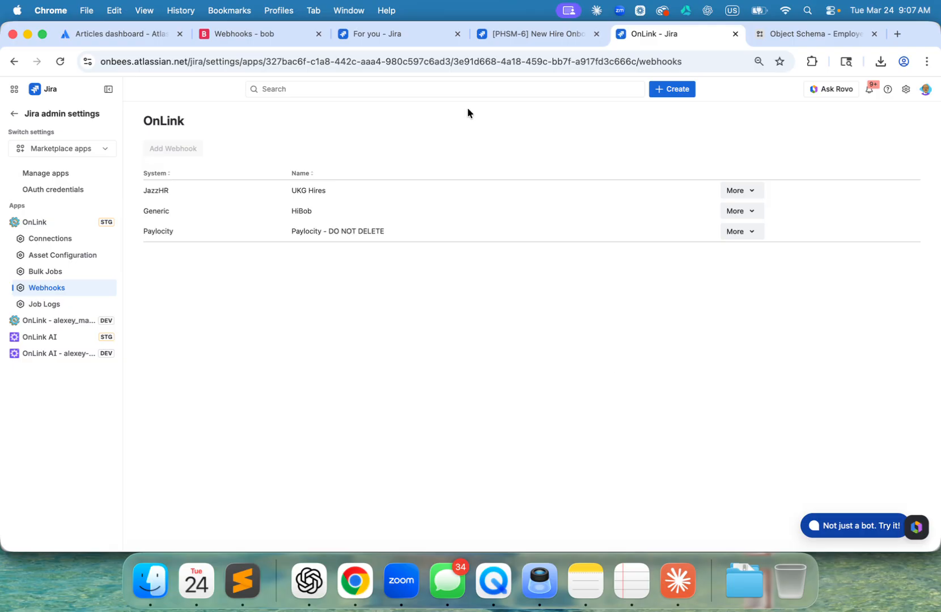
- Open the All open queue of the PP HR Service Management space in Jira
left_click(375, 33)
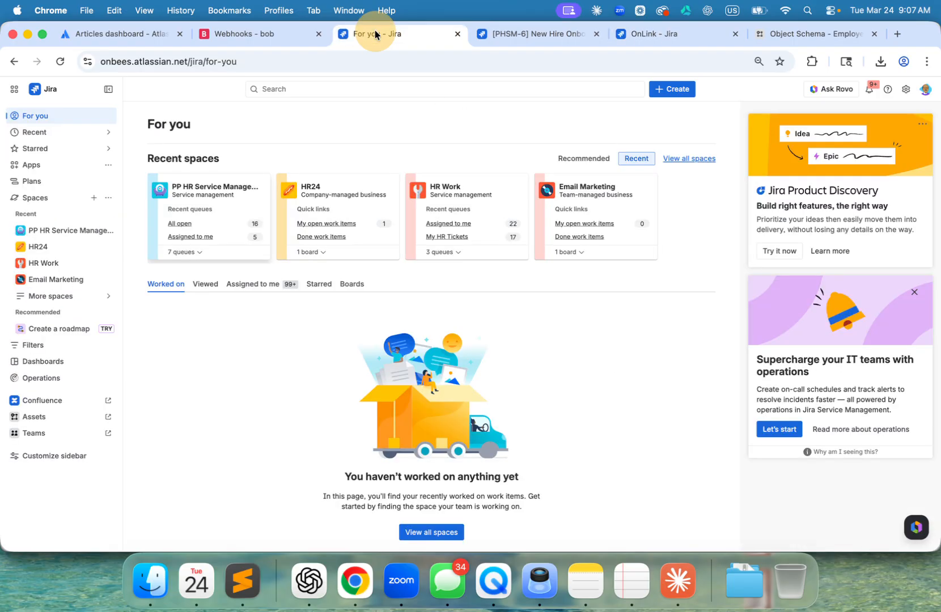
left_click(20, 231)
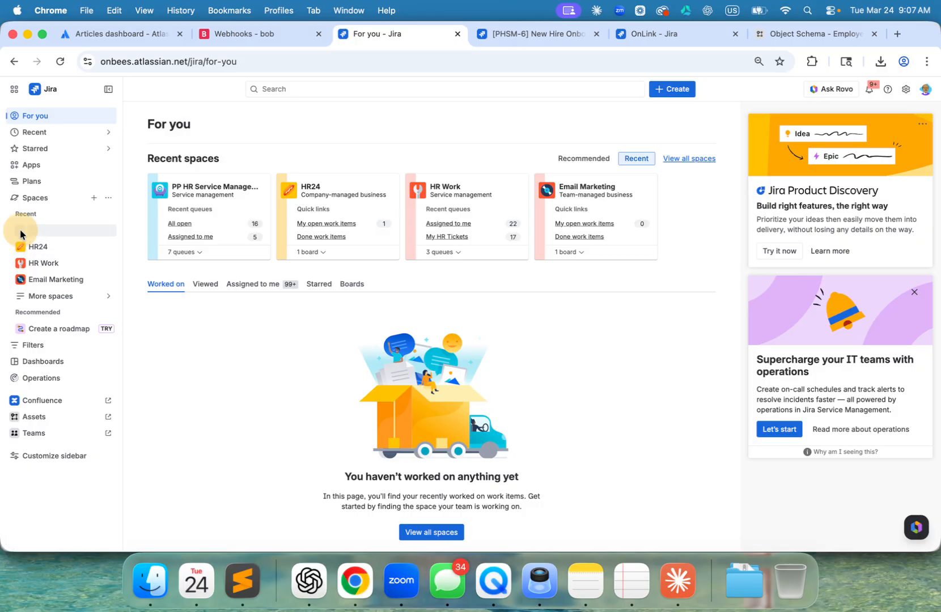
left_click(27, 248)
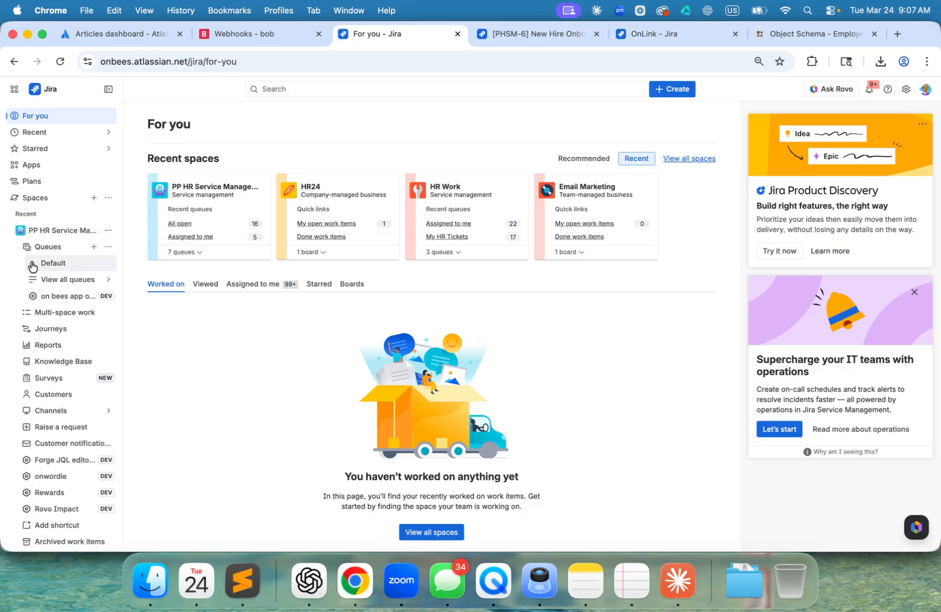
left_click(32, 264)
left_click(59, 280)
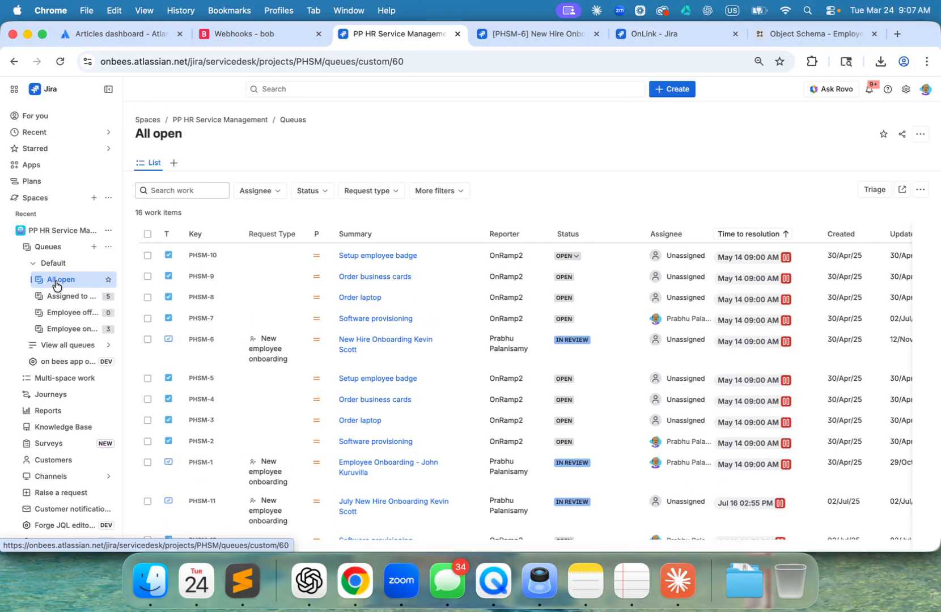
- Open the new hire onboarding request PHSM-6 and review its employee fields and linked work items
left_click(389, 340)
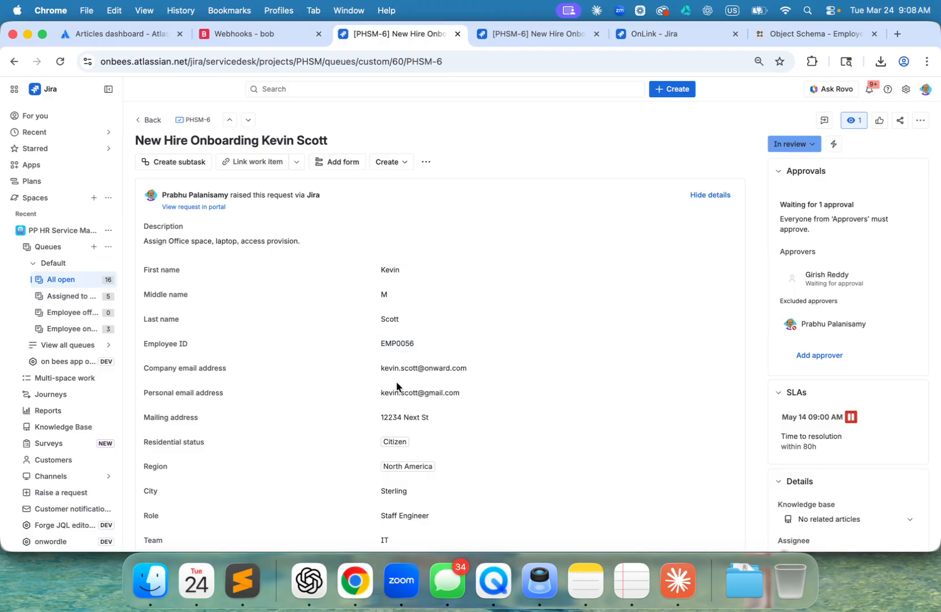
scroll(397, 386, "down", 5)
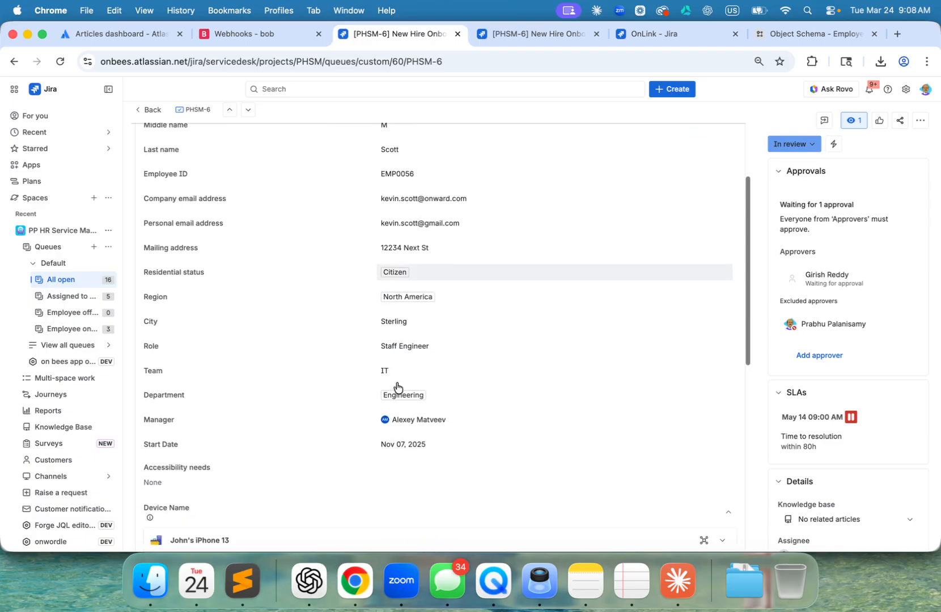
scroll(397, 384, "down", 6)
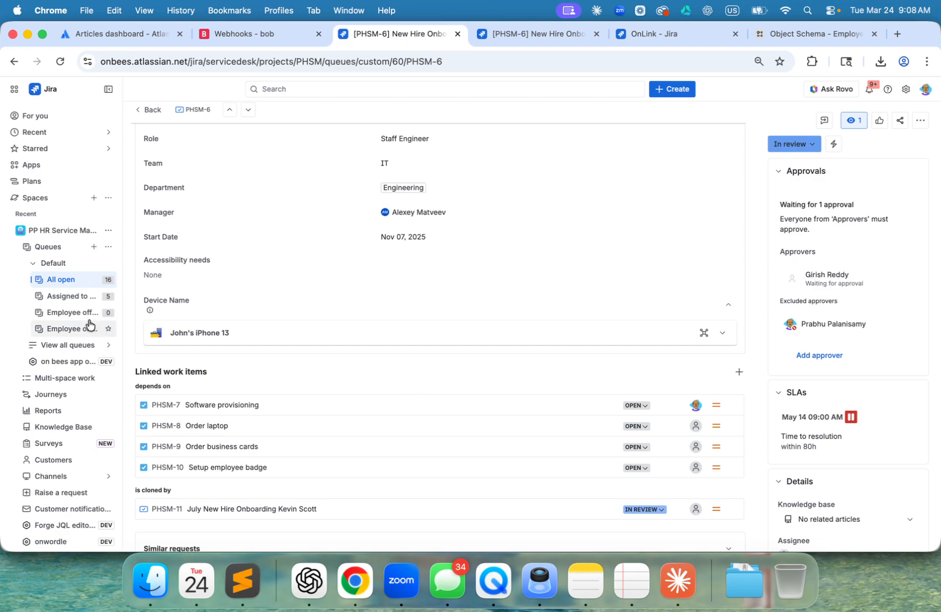
- Go to Assets and view the attributes of the Employee object type in the Employee schema
left_click(15, 172)
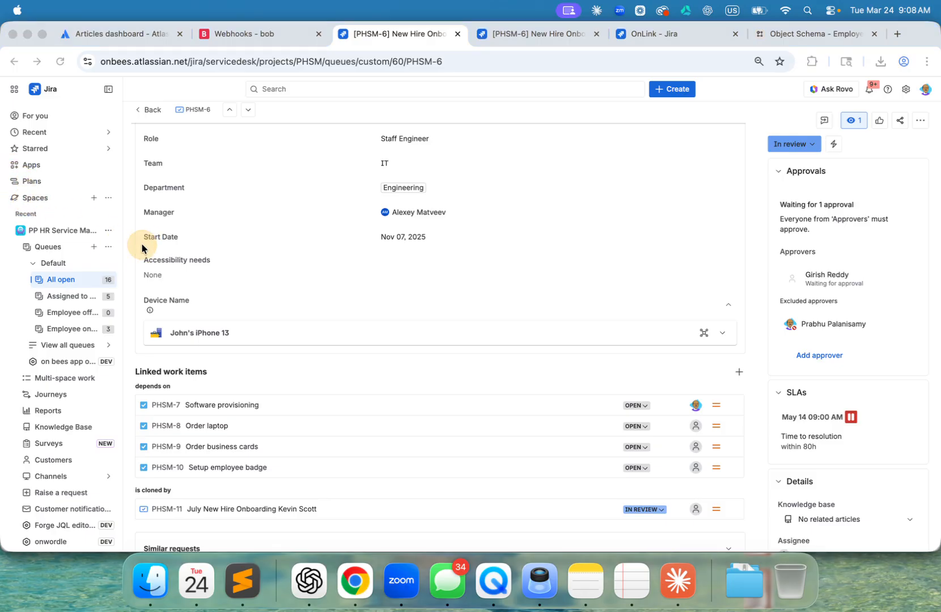
left_click(3, 238)
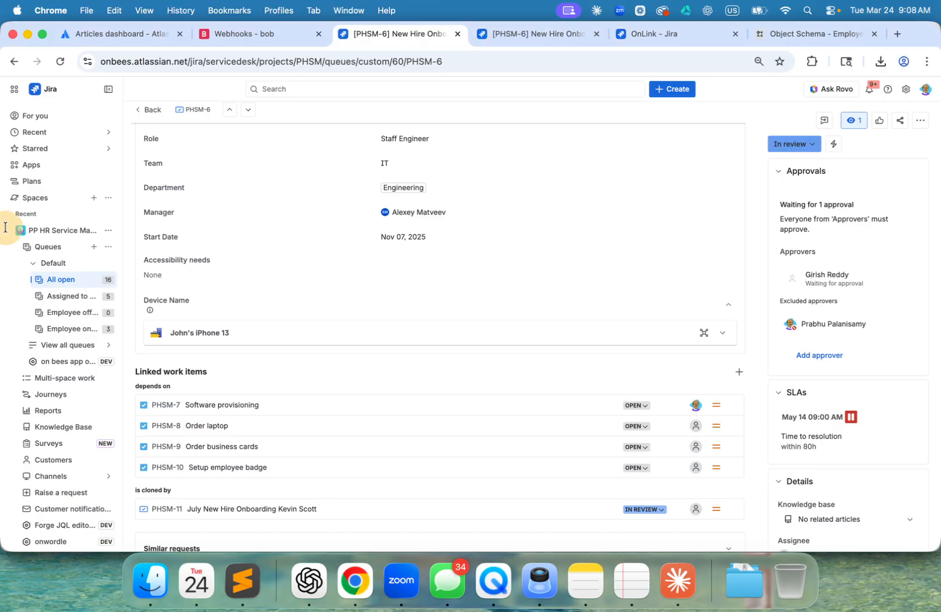
left_click(17, 233)
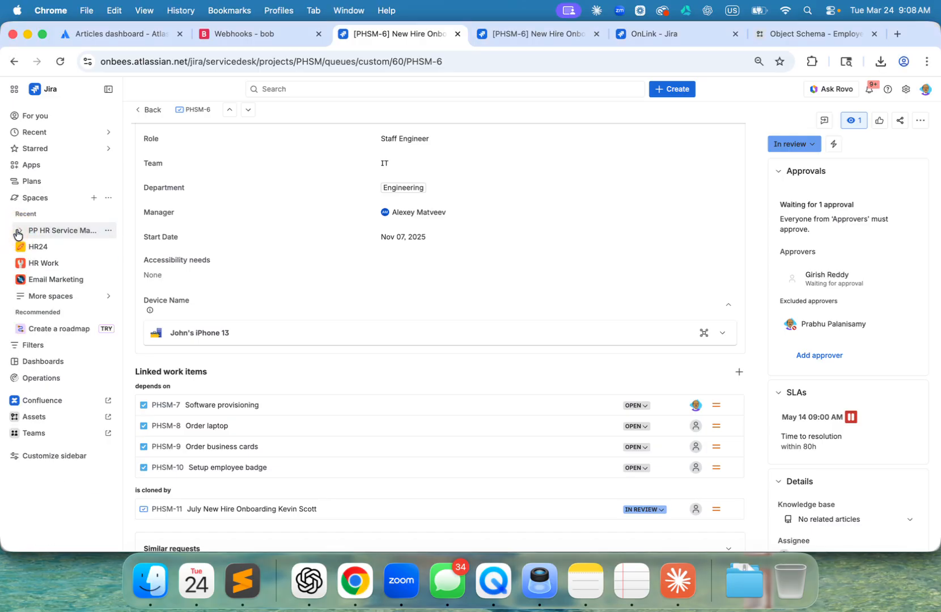
left_click(27, 417)
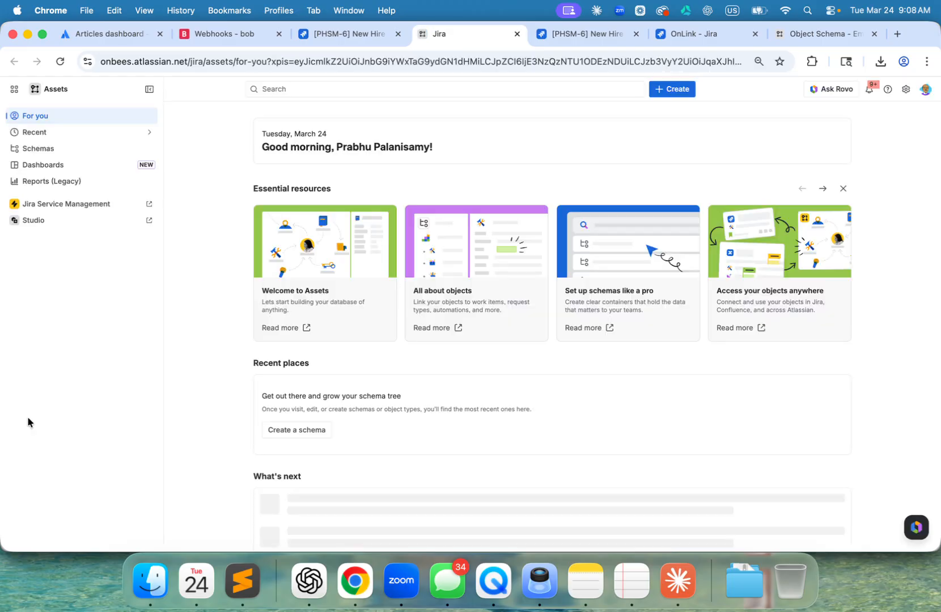
left_click(37, 153)
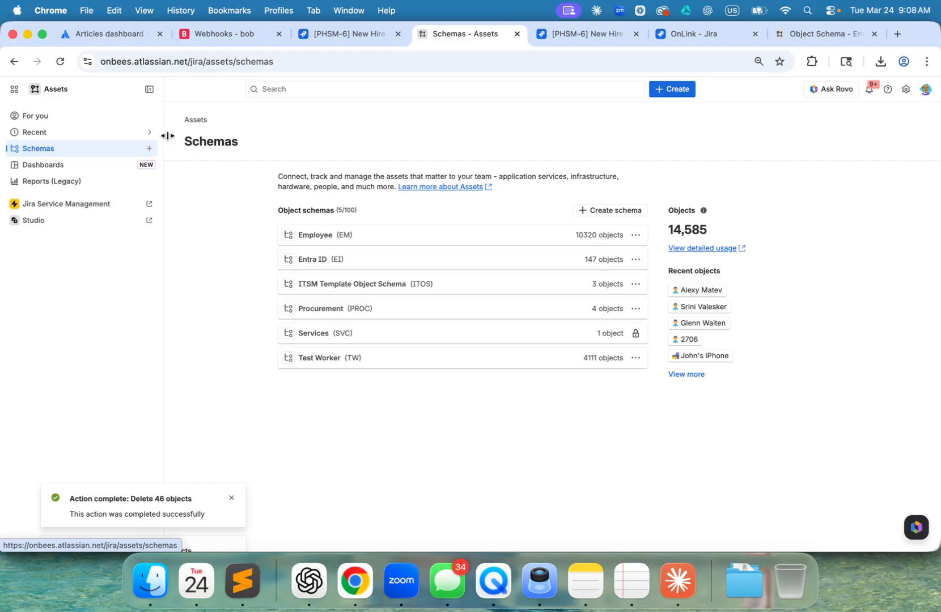
left_click(313, 235)
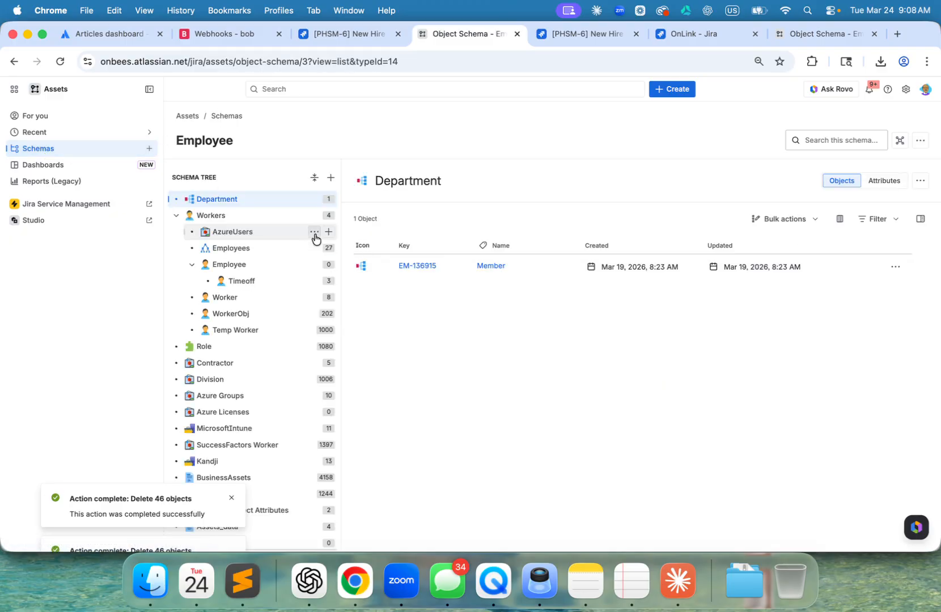
left_click(229, 266)
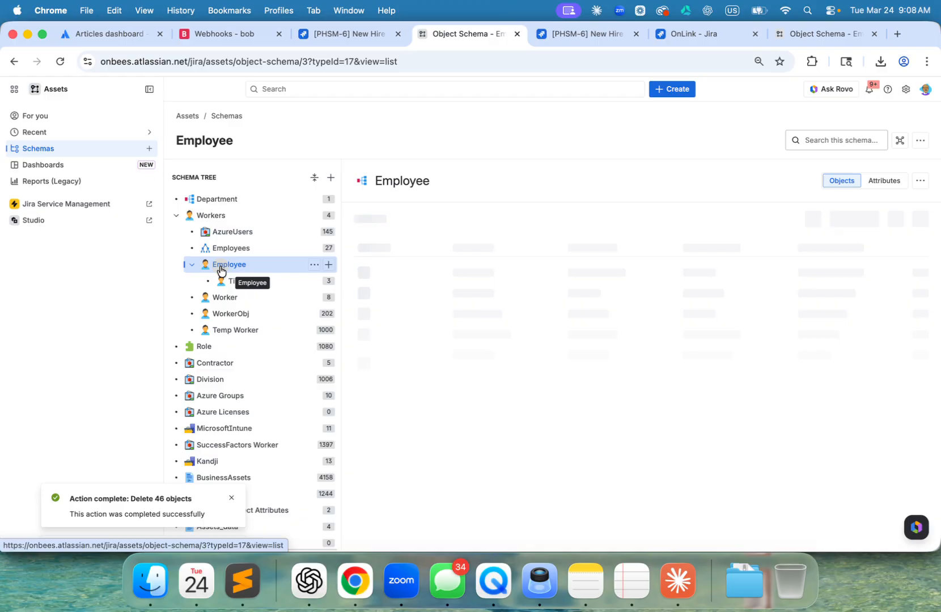
left_click(886, 180)
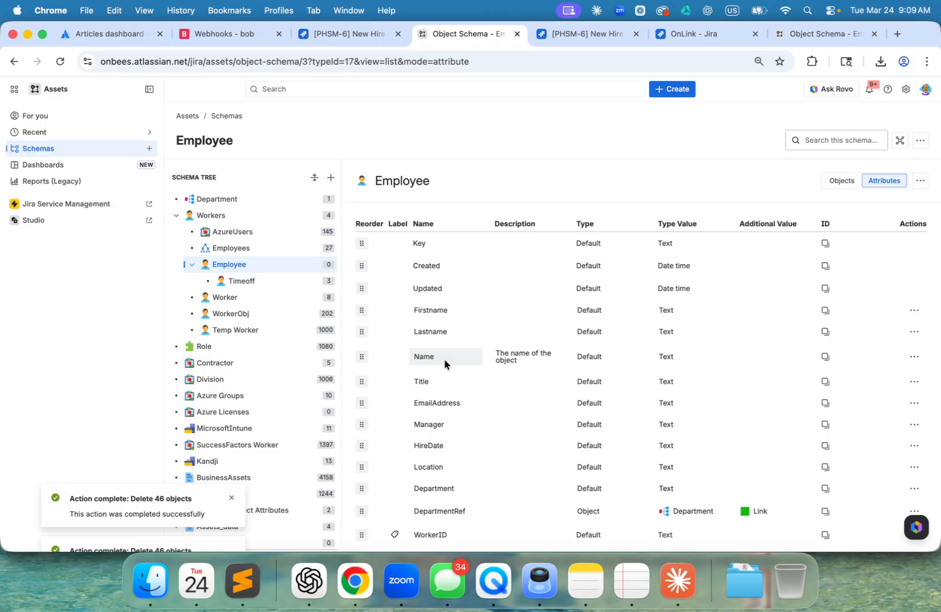
- Open the BobImport asset configuration in OnLink for editing and review its source system, object type and attribute mappings
left_click(676, 35)
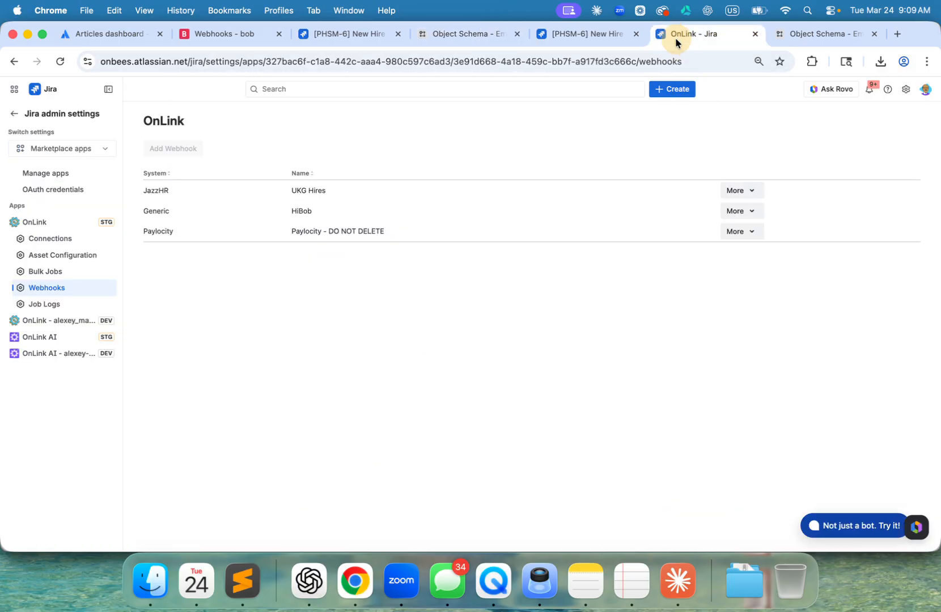
left_click(43, 256)
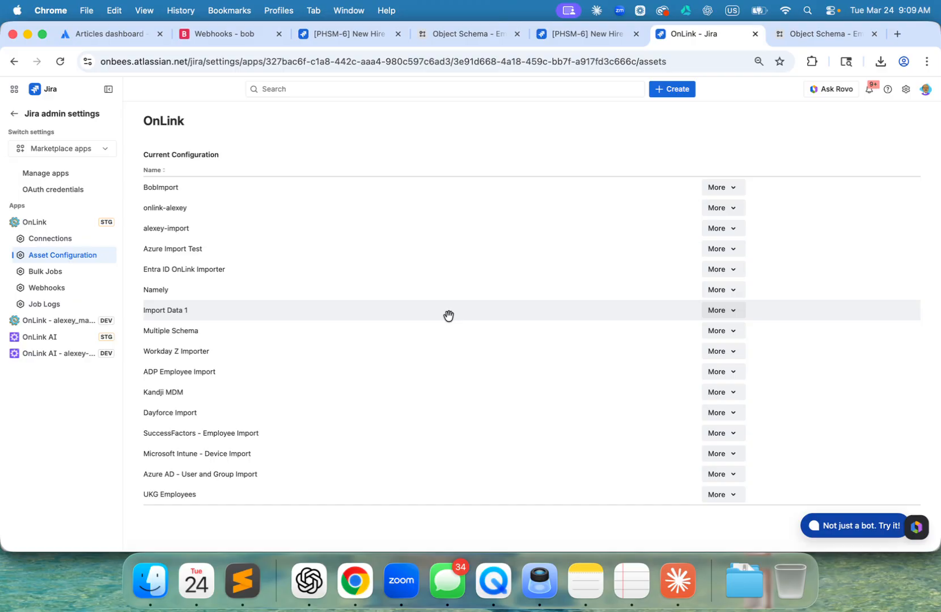
left_click(728, 187)
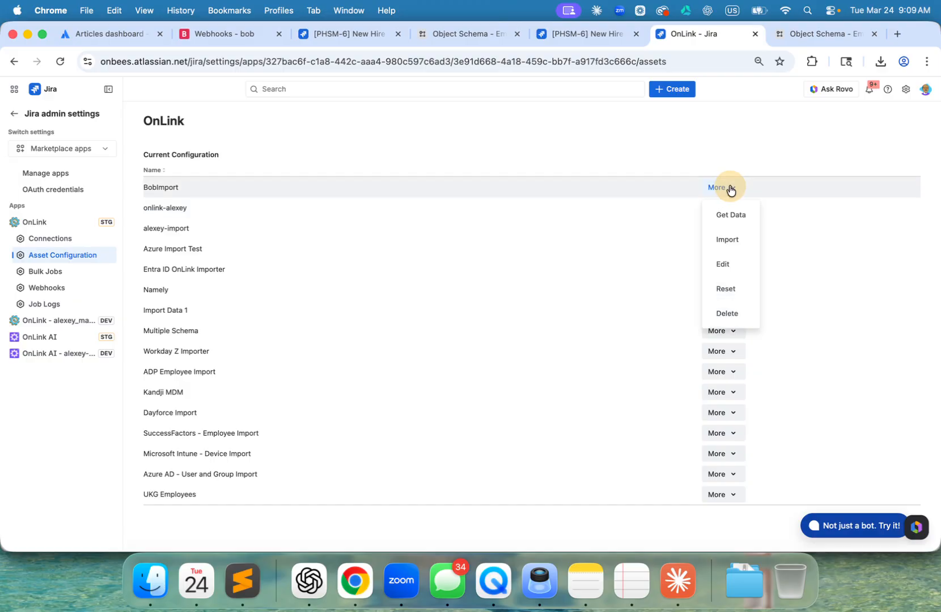
left_click(723, 262)
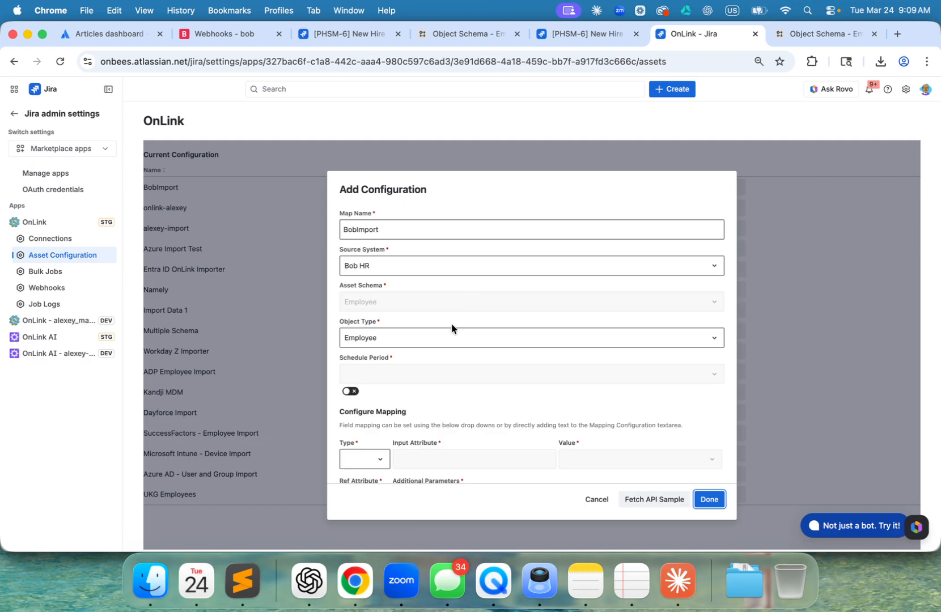
scroll(452, 324, "down", 2)
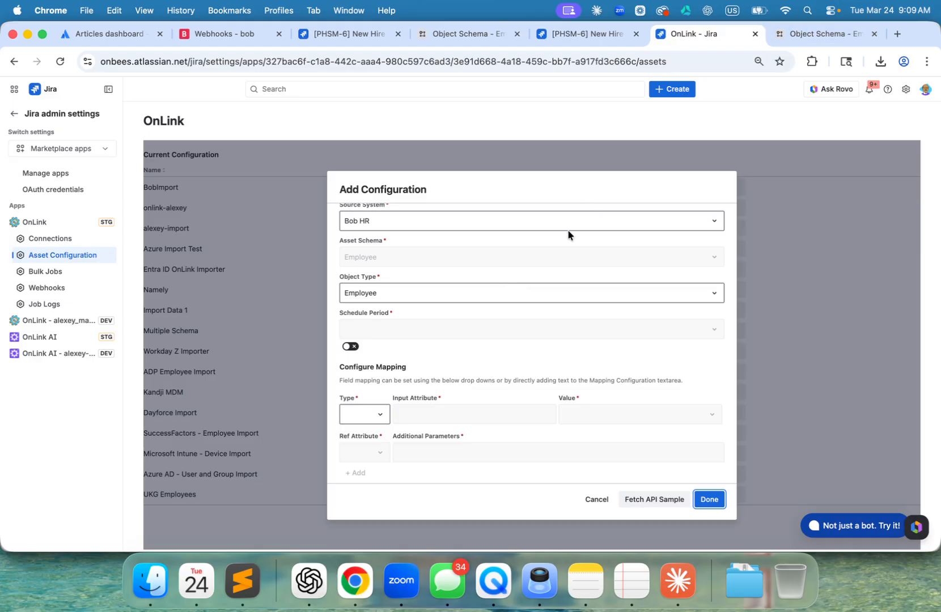
scroll(532, 279, "down", 6)
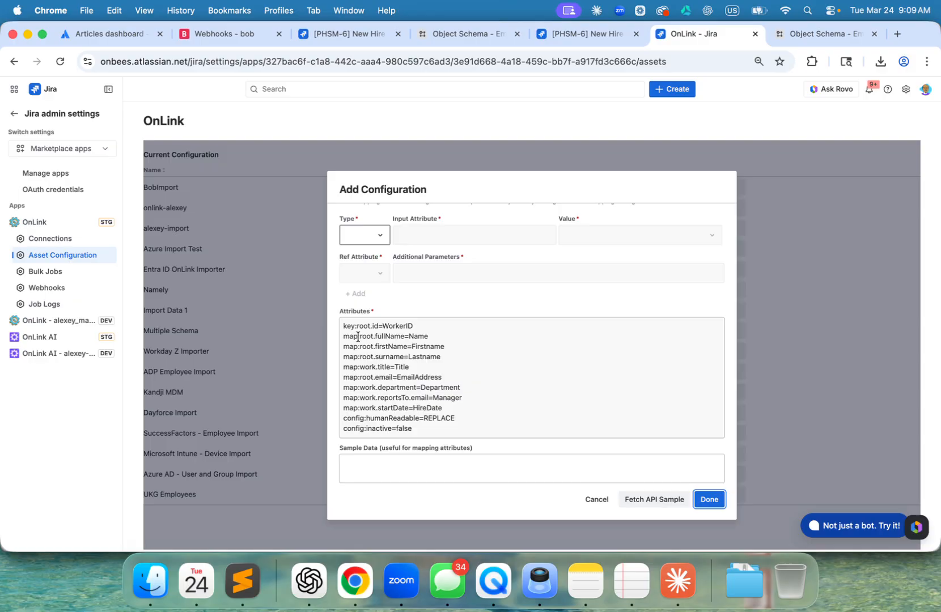
left_click_drag(359, 336, 407, 335)
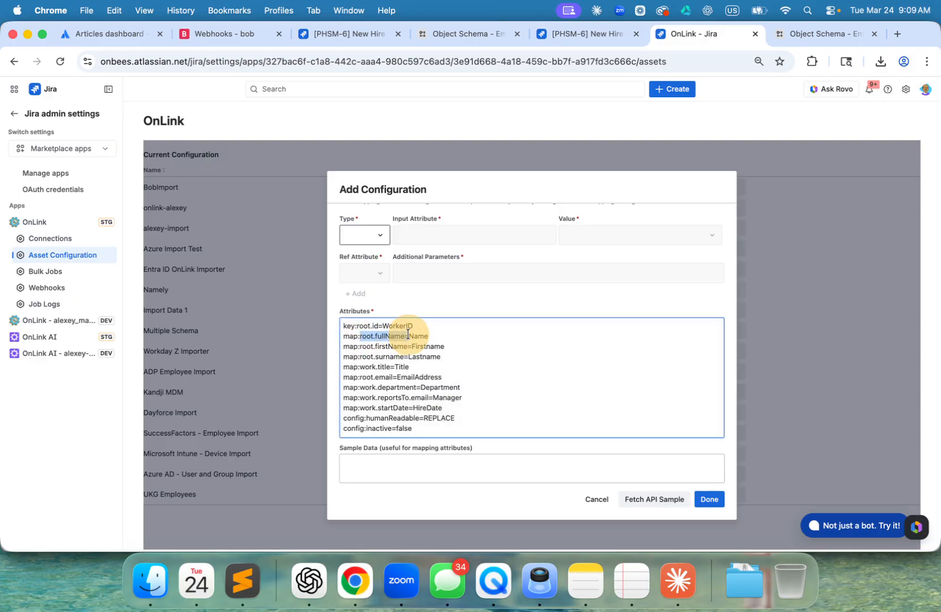
left_click(441, 336)
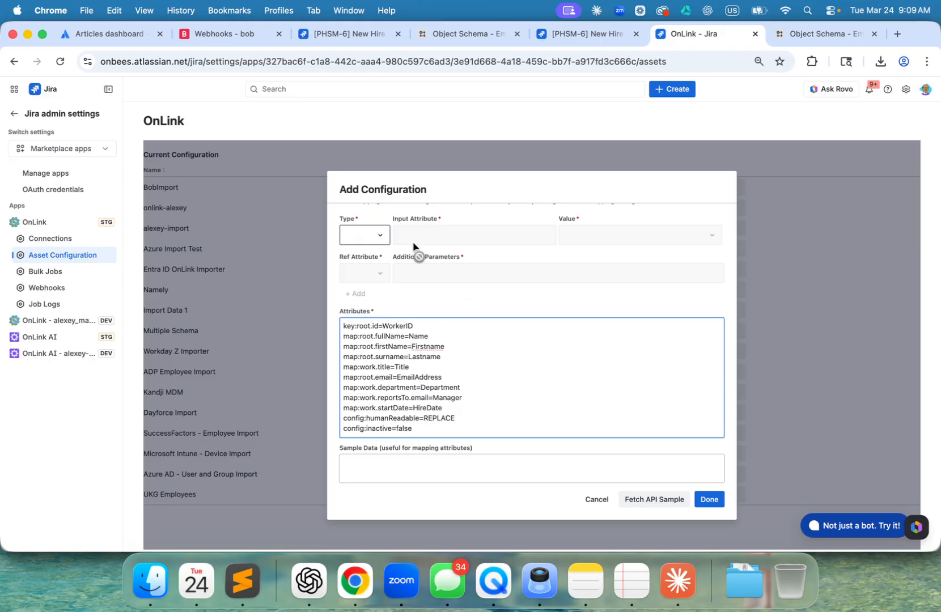
left_click(379, 242)
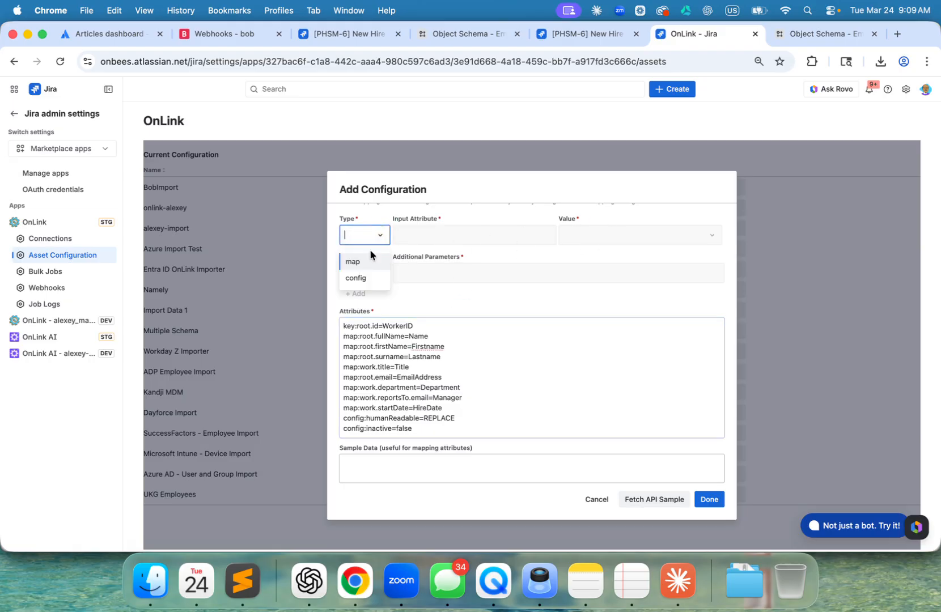
left_click(605, 328)
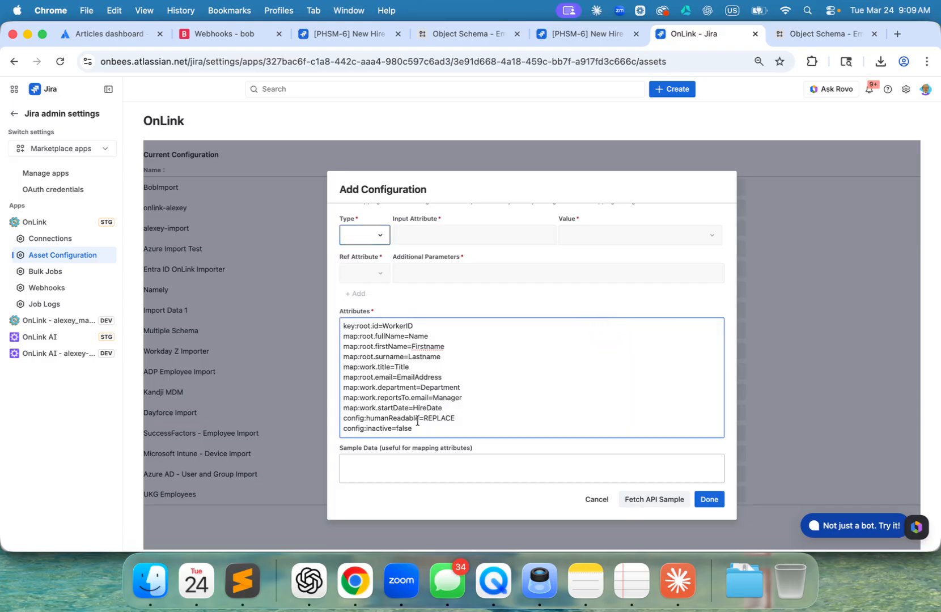
- Fetch an API sample from Bob HR for the BobImport configuration, review it and finish editing
left_click(674, 505)
scroll(579, 317, "down", 3)
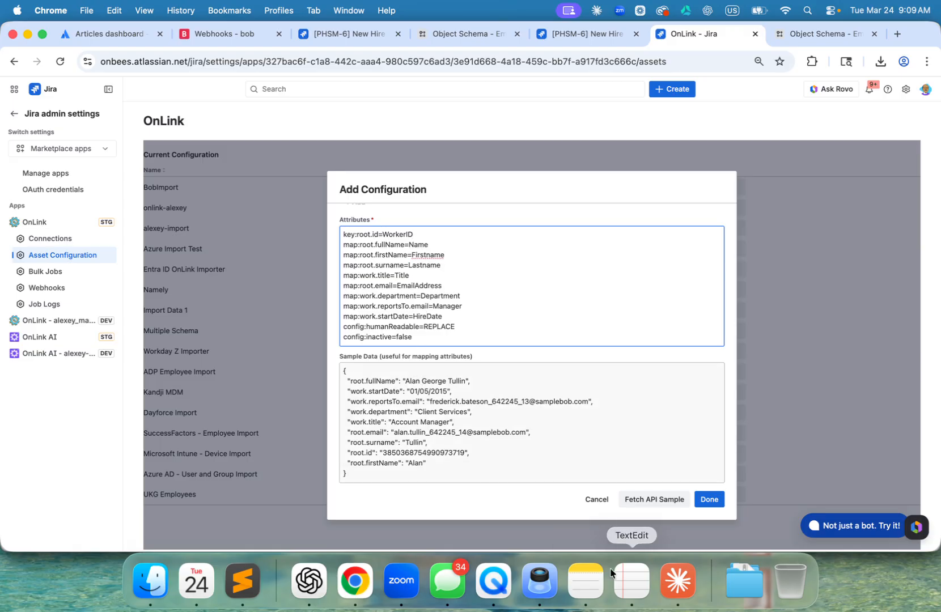
left_click(709, 501)
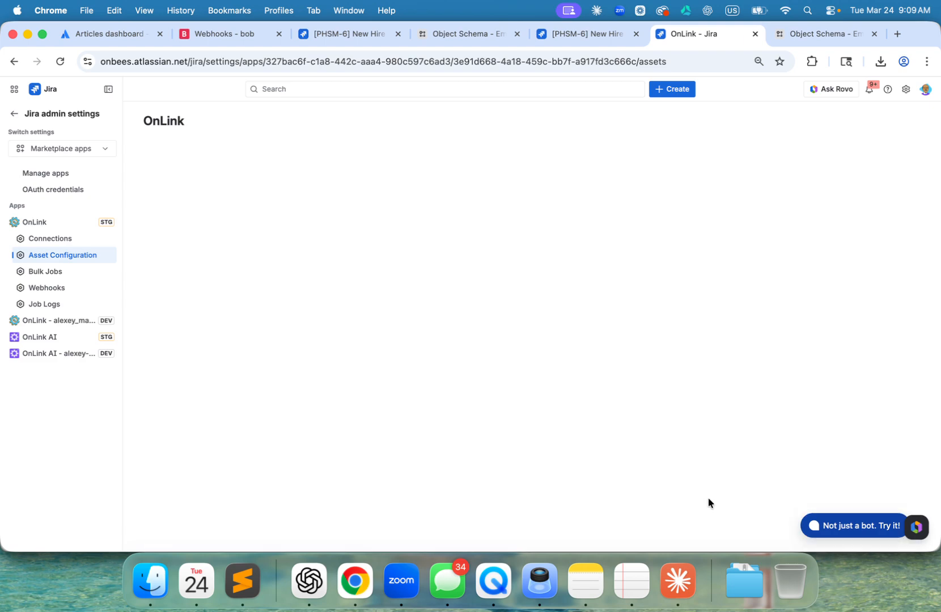
- Start Get Data for the BobImport configuration and open OnLink's job logs
left_click(734, 189)
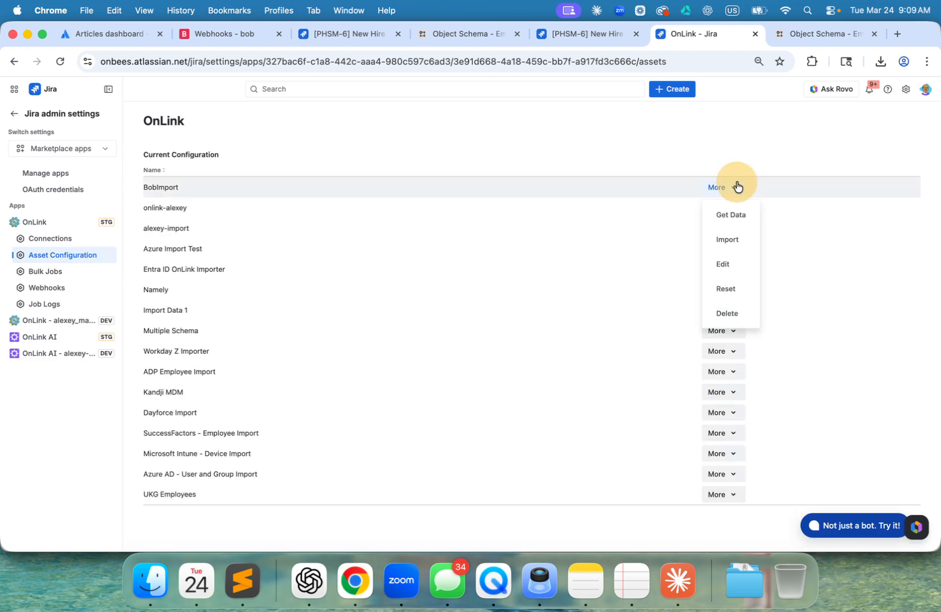
left_click(731, 215)
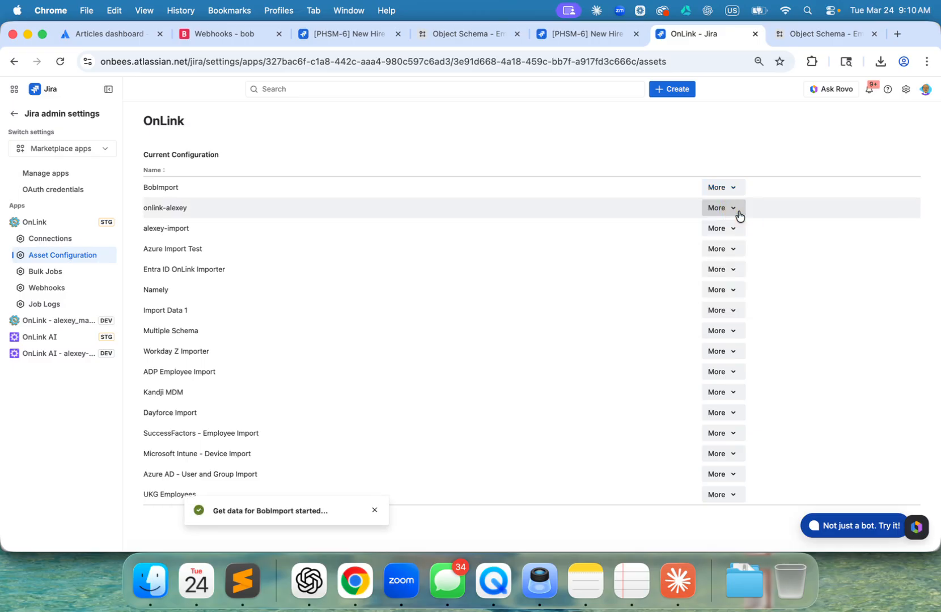
left_click(37, 305)
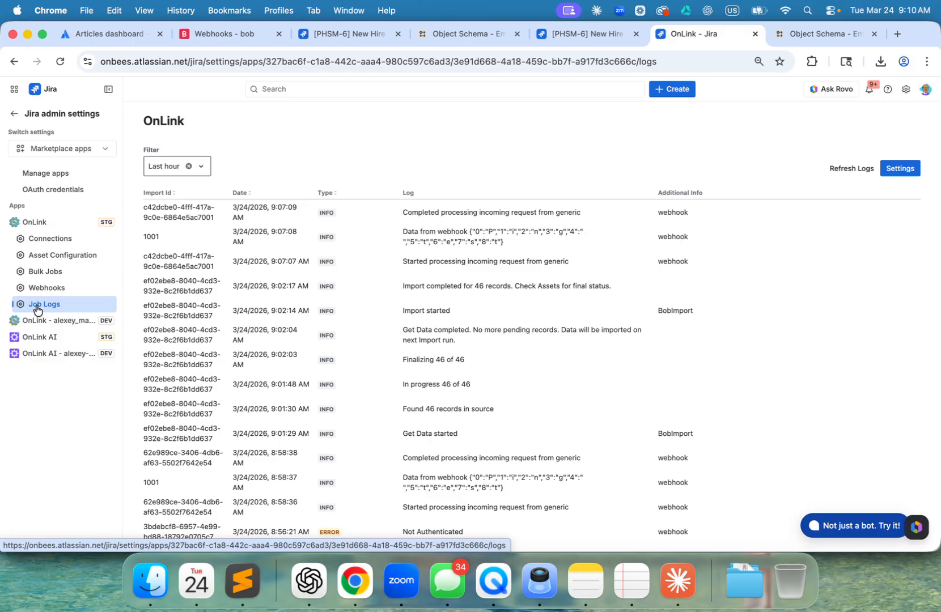
- Refresh the job logs repeatedly until the BobImport Get Data job is complete
left_click(852, 169)
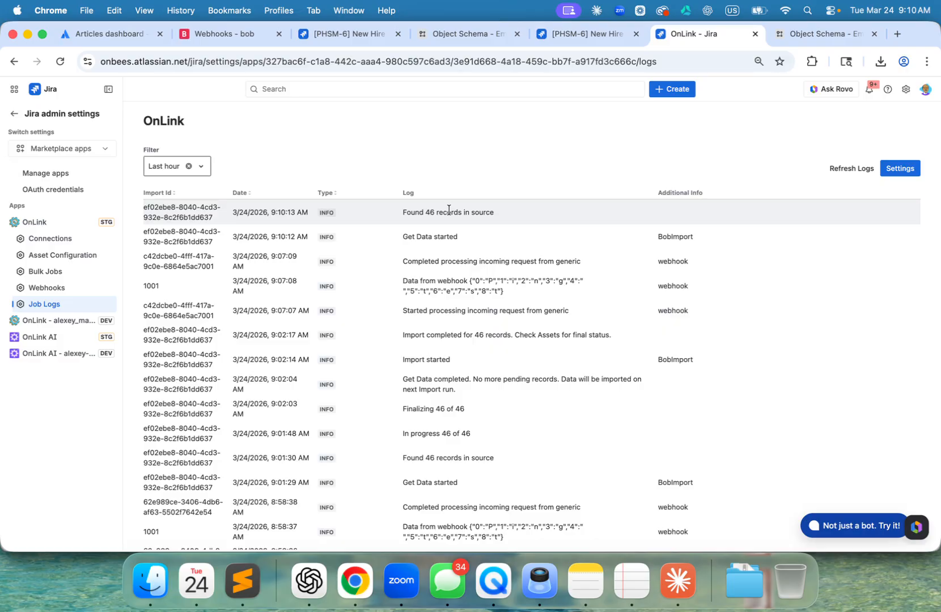
left_click(849, 174)
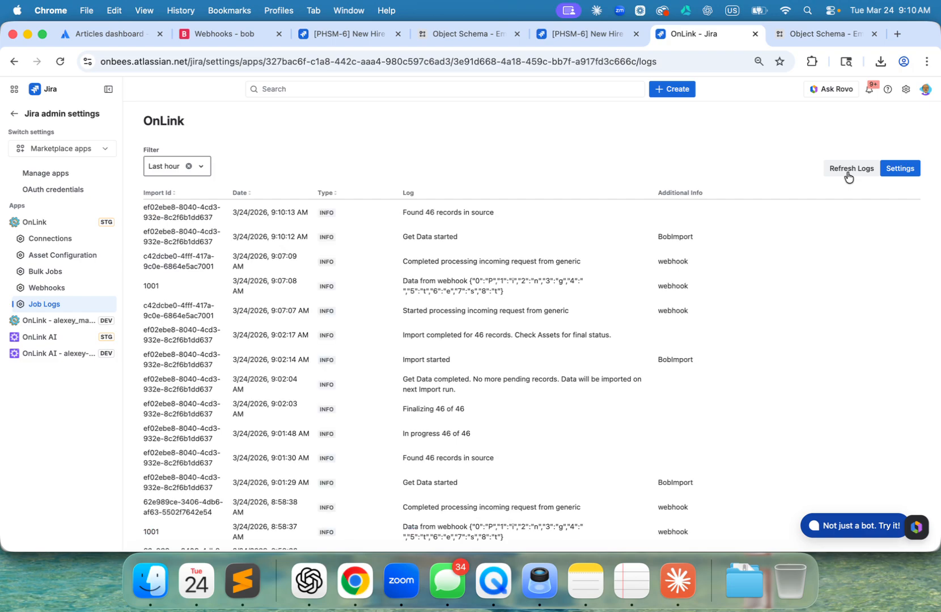
left_click(848, 176)
left_click(849, 176)
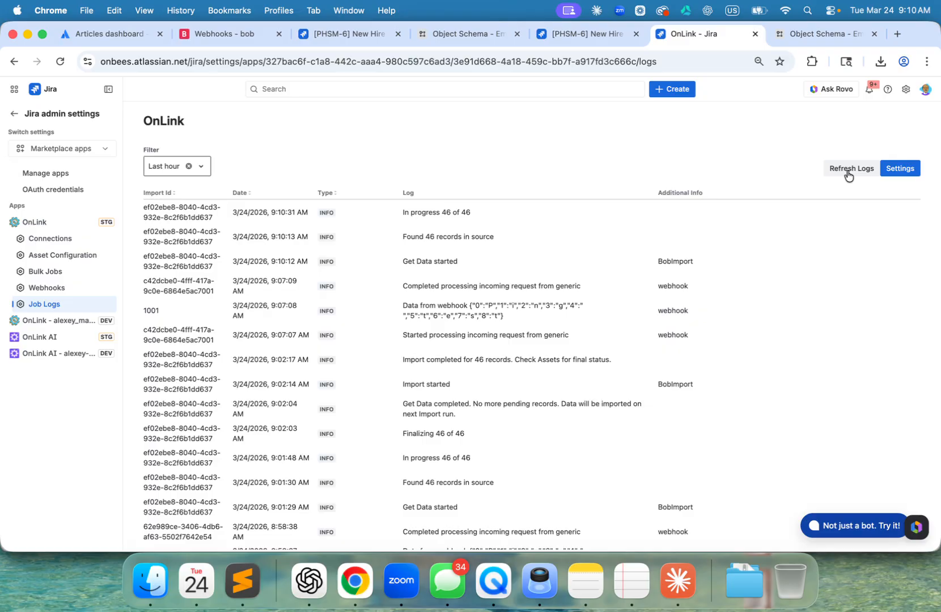
left_click(849, 176)
left_click(849, 176)
left_click(849, 175)
left_click(848, 176)
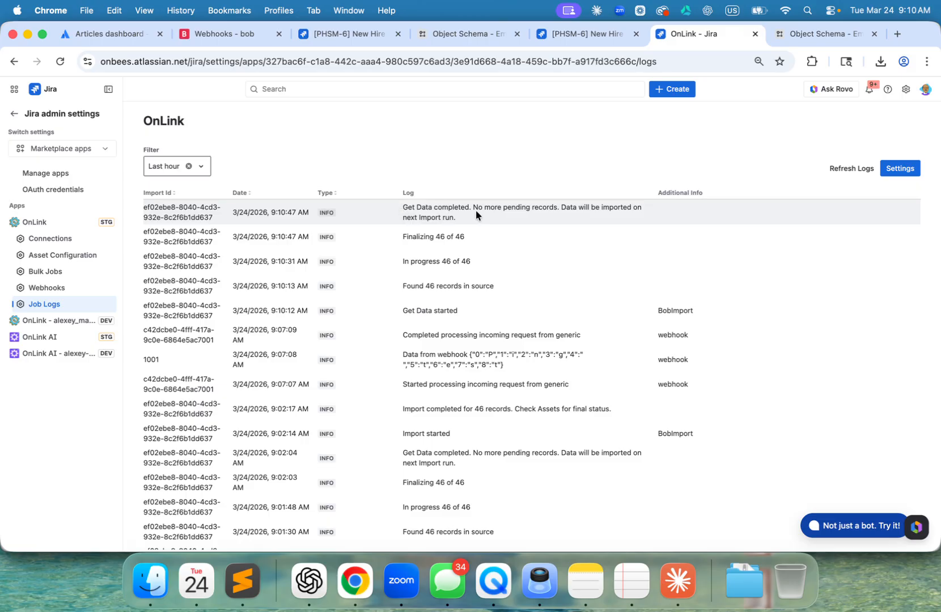
- Start the import for the BobImport asset configuration in OnLink
left_click(71, 260)
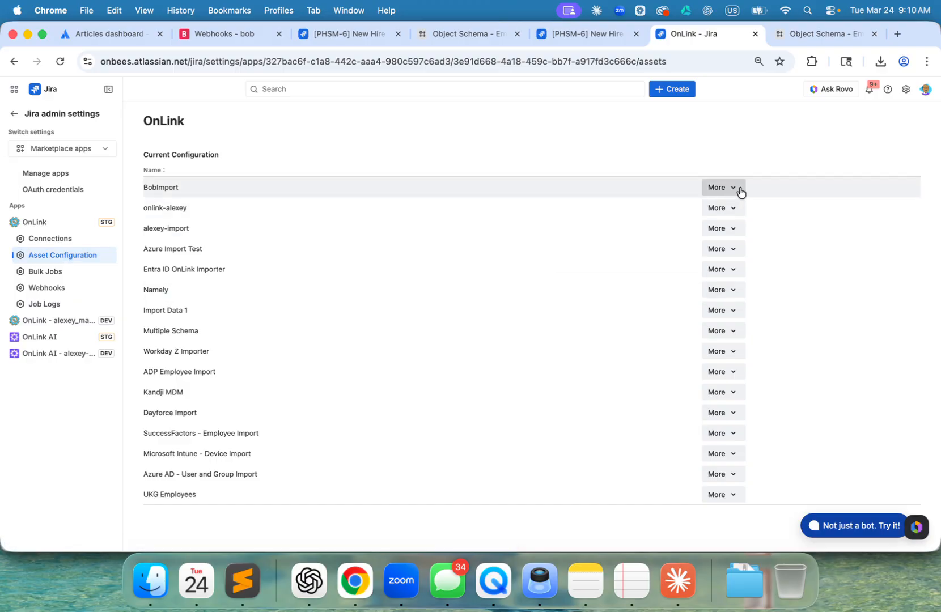
left_click(740, 190)
left_click(732, 243)
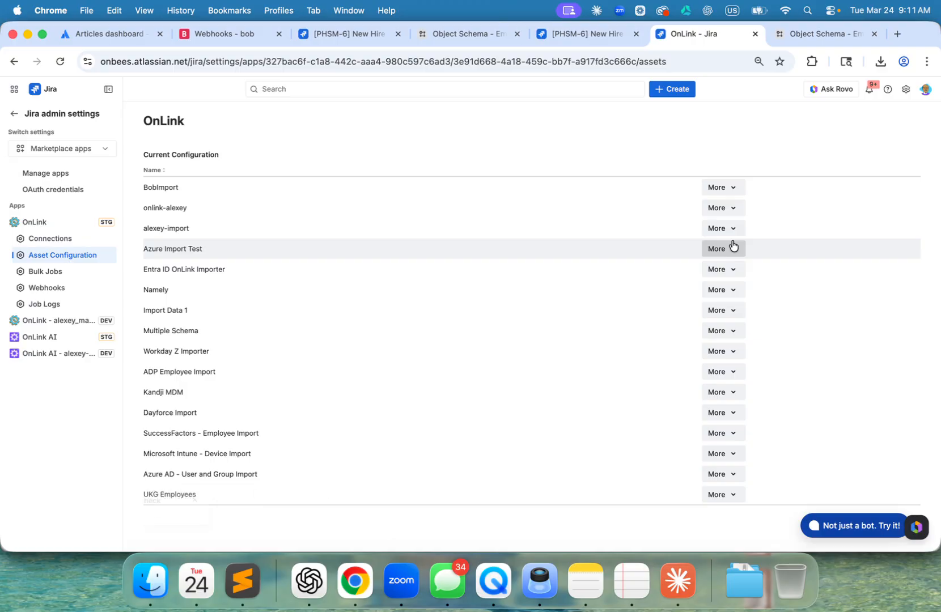
- Reload the Employee objects in Jira Assets and inspect the details of the first and fifth imported records
left_click(813, 32)
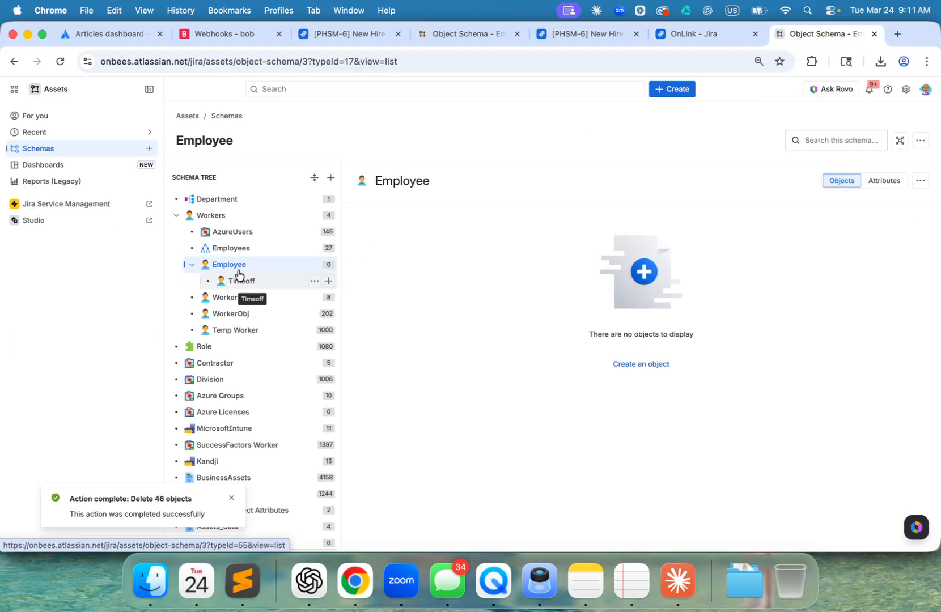
left_click(60, 61)
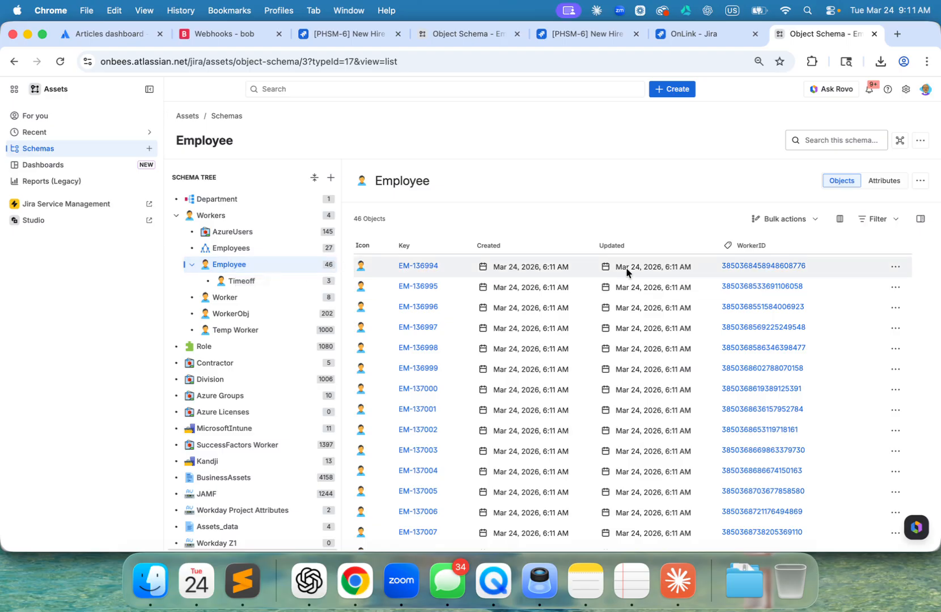
left_click(413, 266)
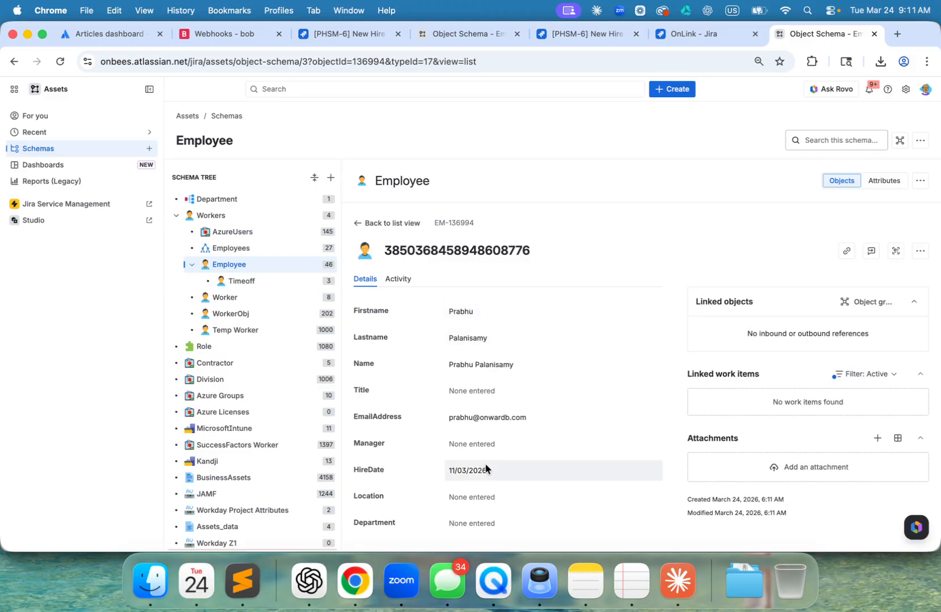
left_click(383, 224)
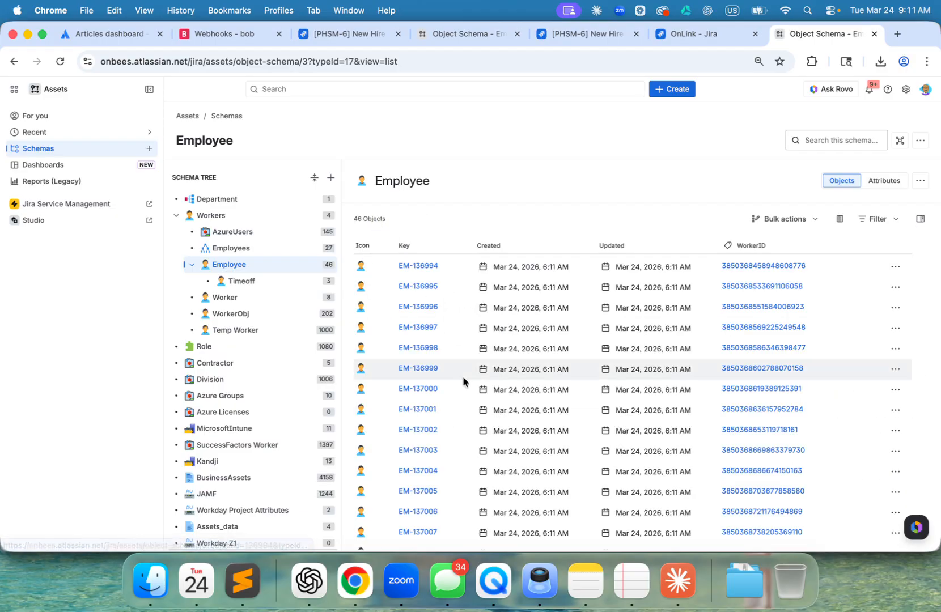
left_click(417, 348)
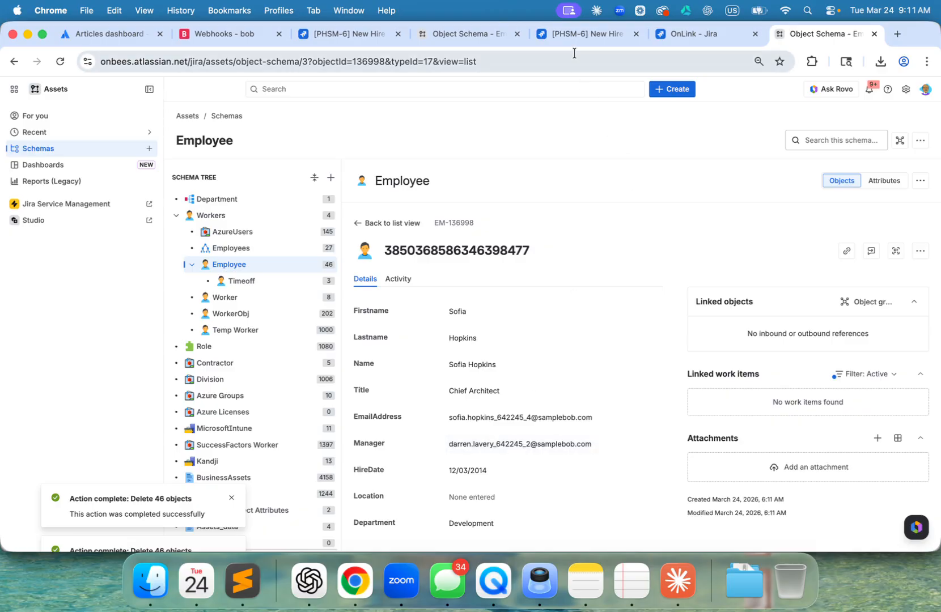
- Open the PHSM: Employee onboarding (with approval) workflow of the PP HR Service Management space for editing
left_click(571, 35)
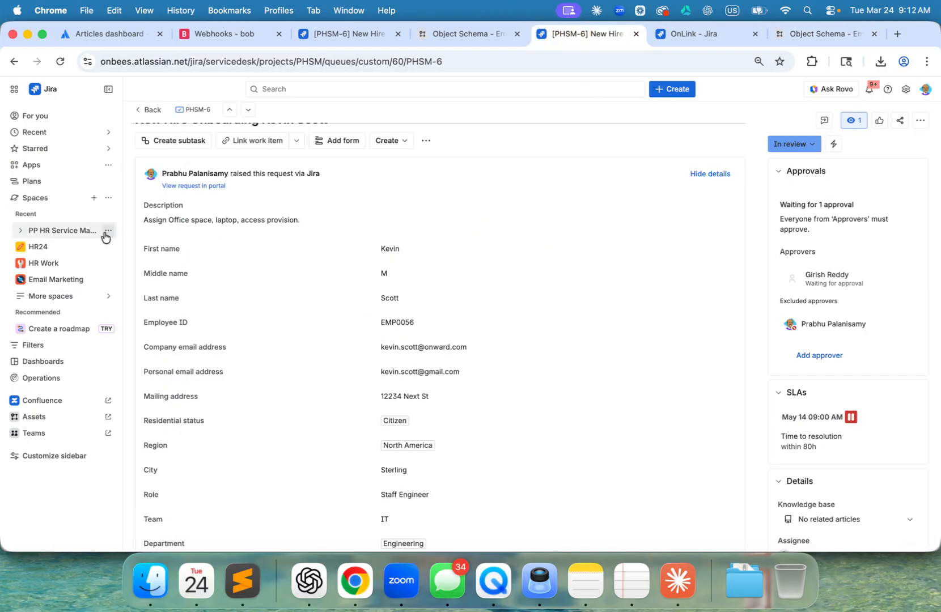
left_click(109, 230)
left_click(218, 299)
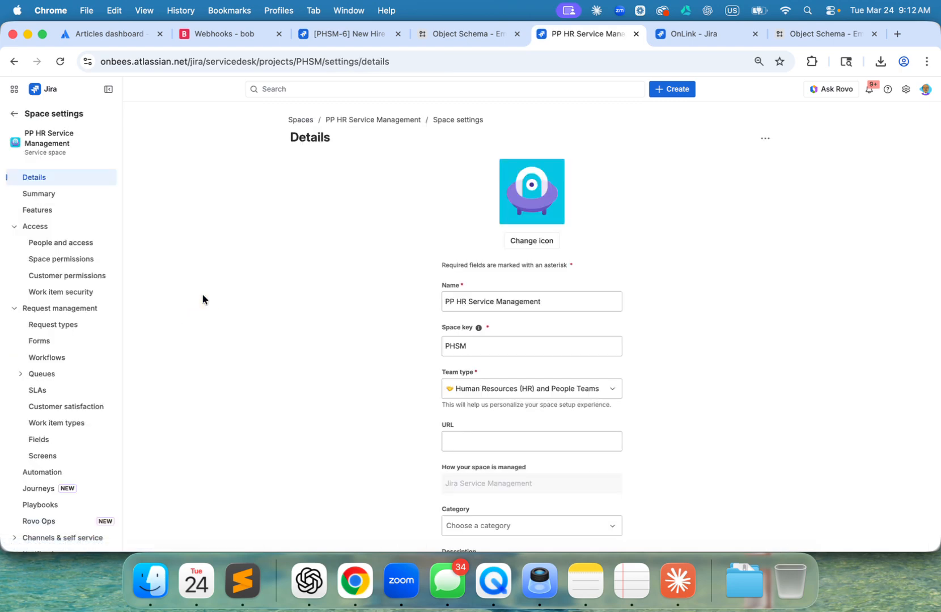
left_click(49, 357)
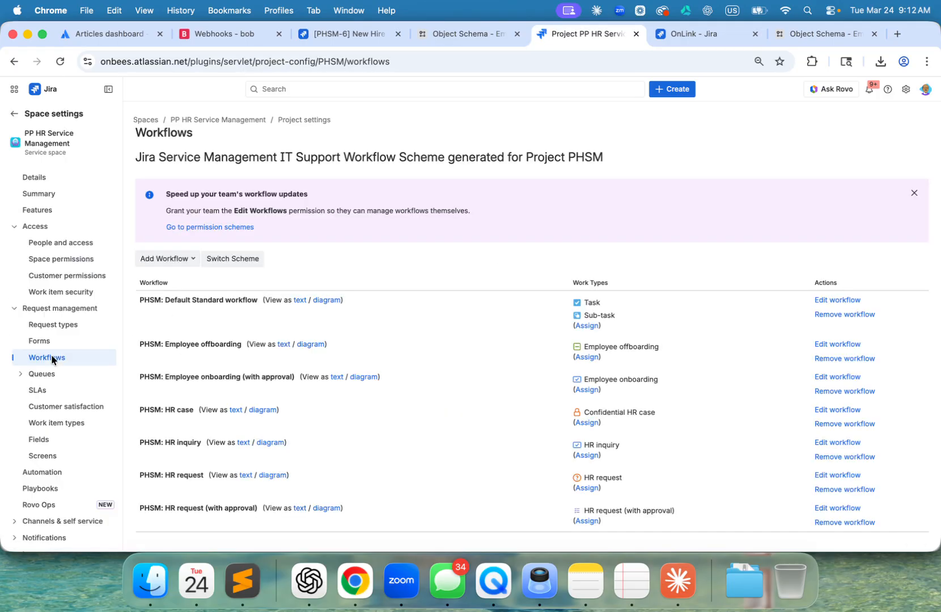
left_click(839, 377)
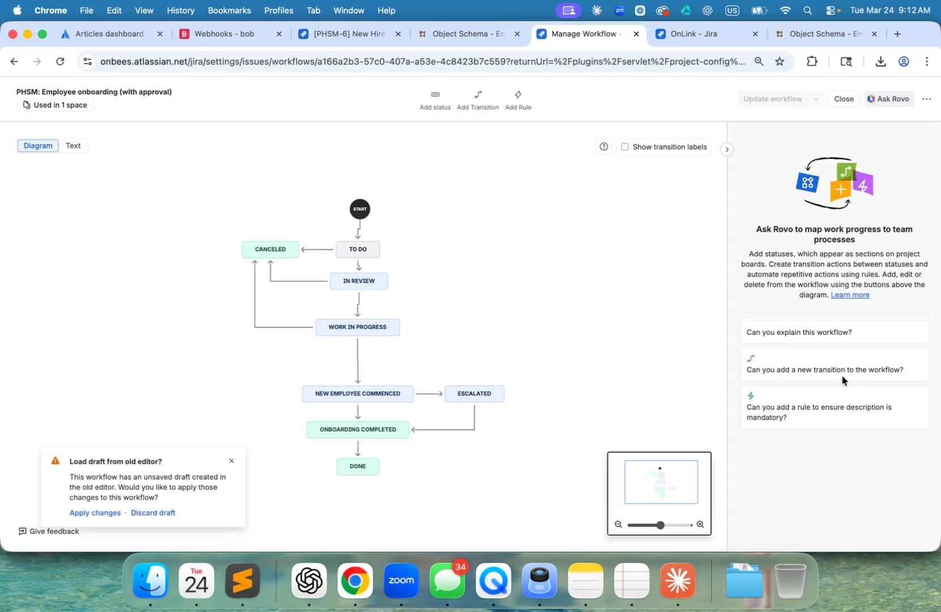
- Begin an OnLink perform-actions rule on the Start transition from In Review to Work in Progress
left_click(358, 307)
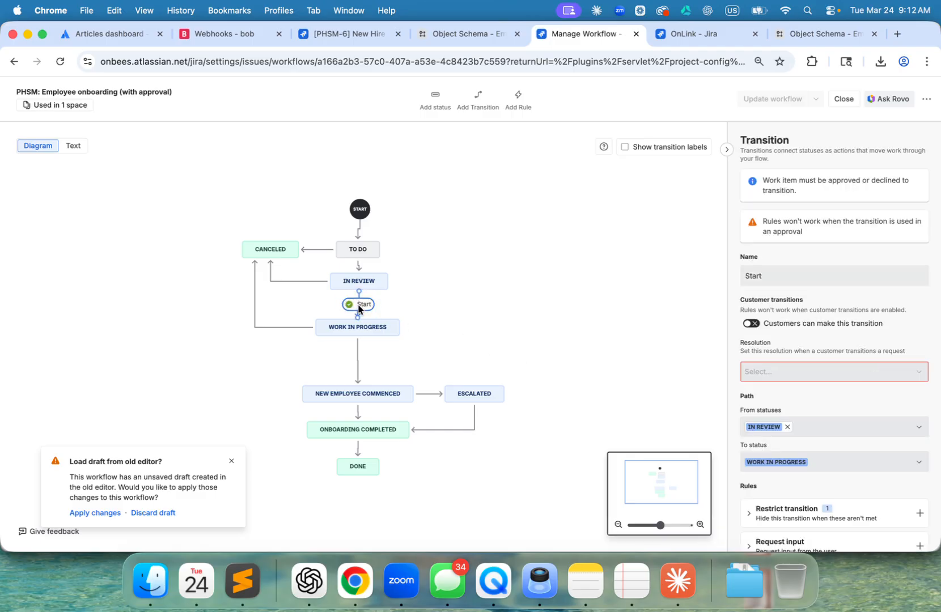
scroll(938, 347, "down", 5)
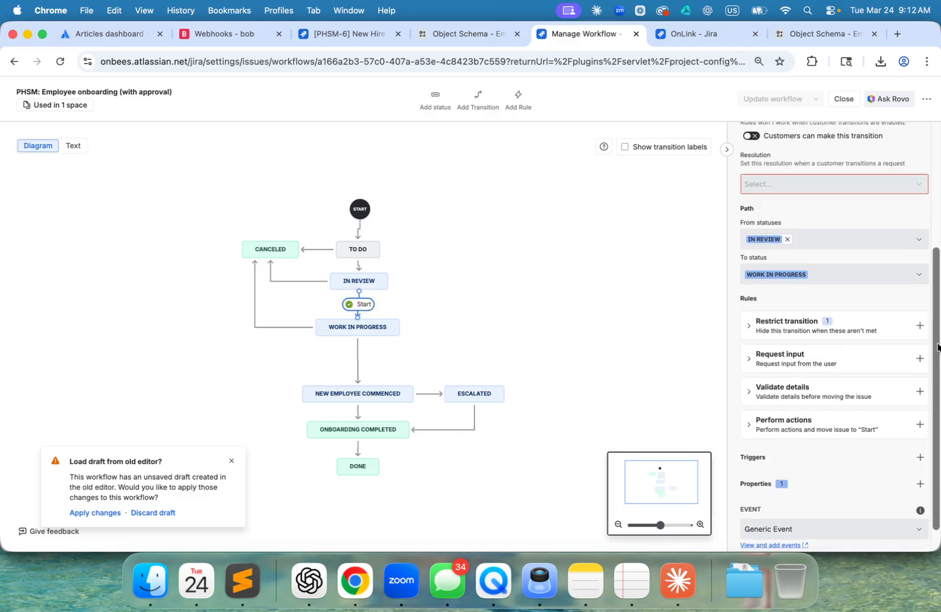
left_click(748, 394)
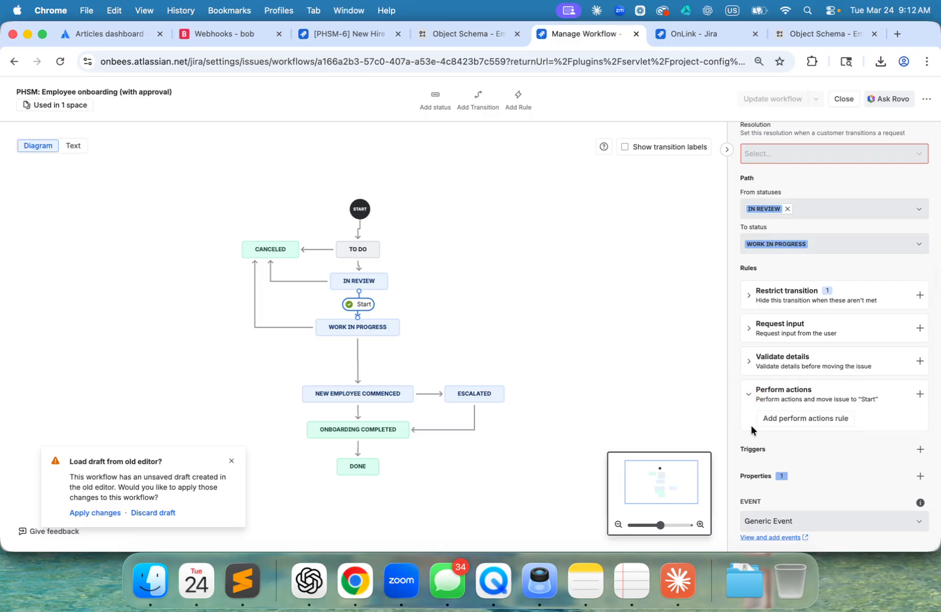
left_click(766, 420)
left_click(435, 317)
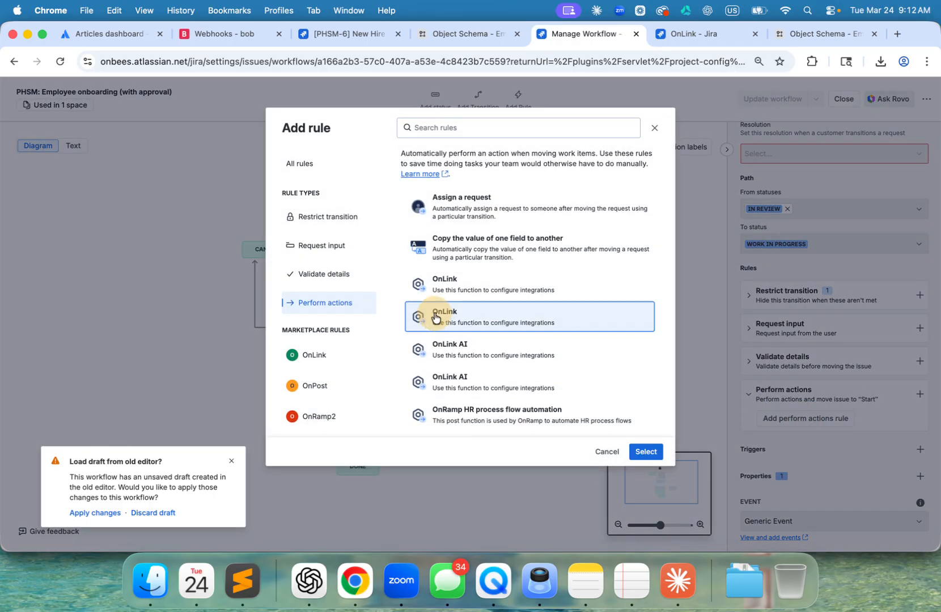
left_click(651, 453)
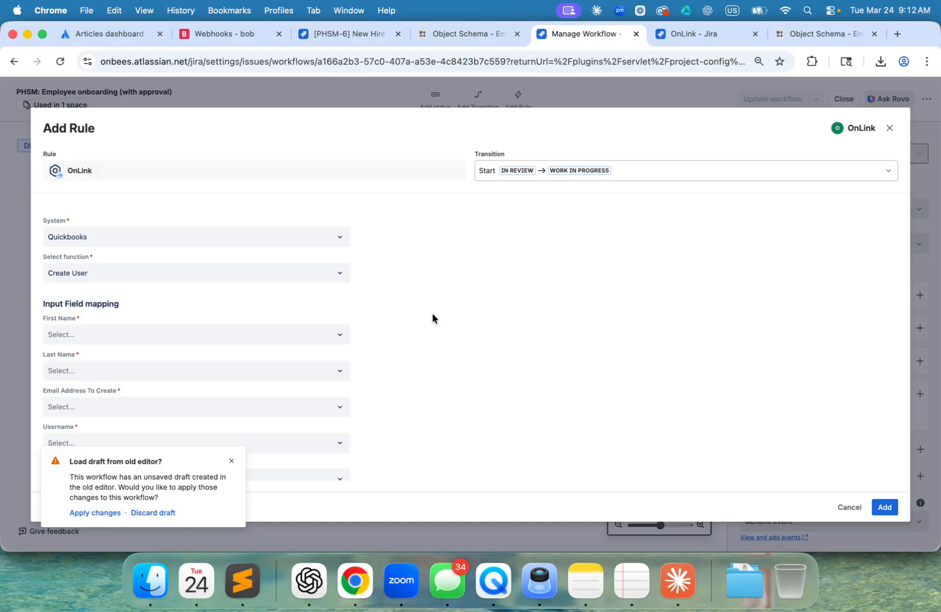
- Set the OnLink rule's system to Bob and its function to Add Employee, and dismiss the old-editor draft notice
left_click(309, 243)
scroll(239, 366, "down", 5)
left_click(207, 392)
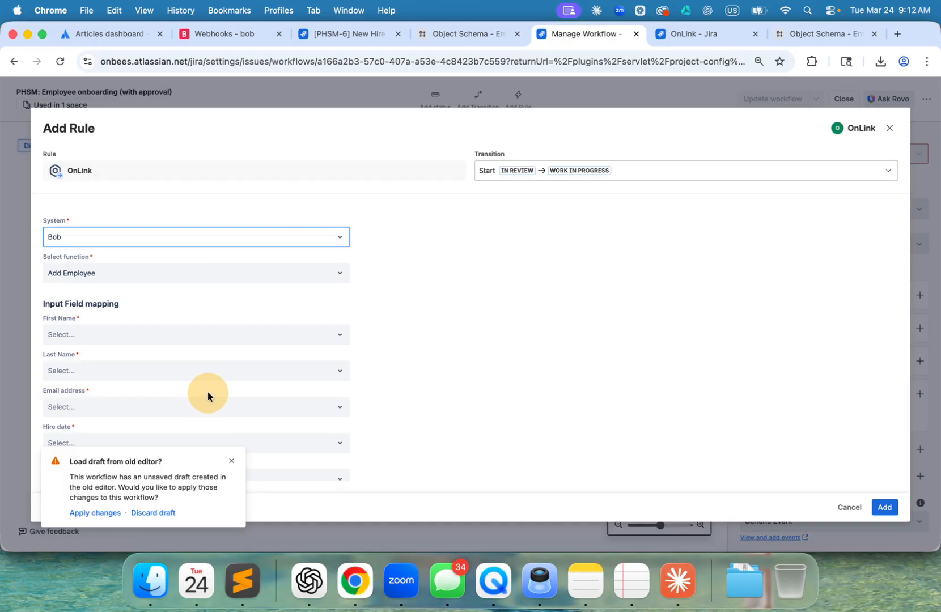
left_click(88, 275)
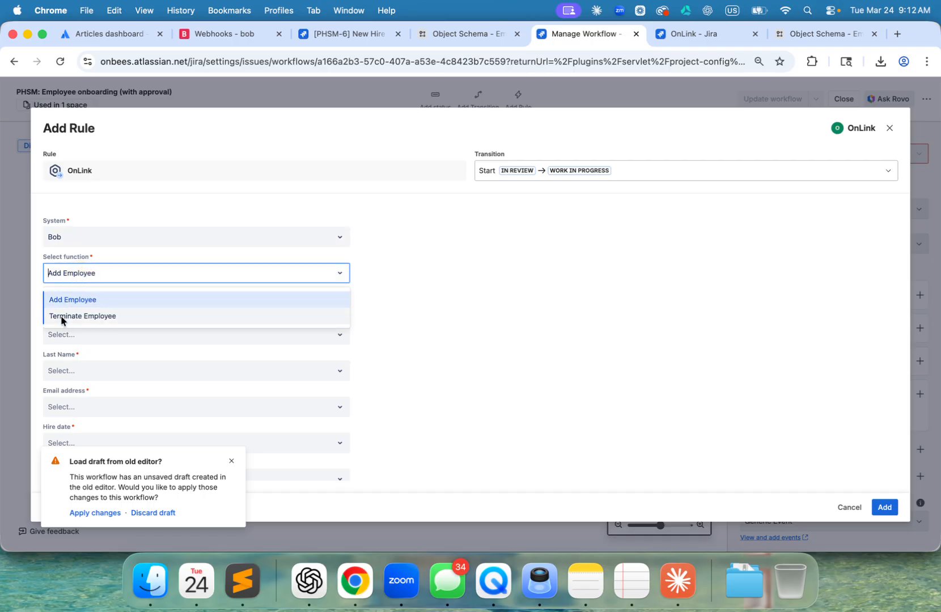
left_click(231, 461)
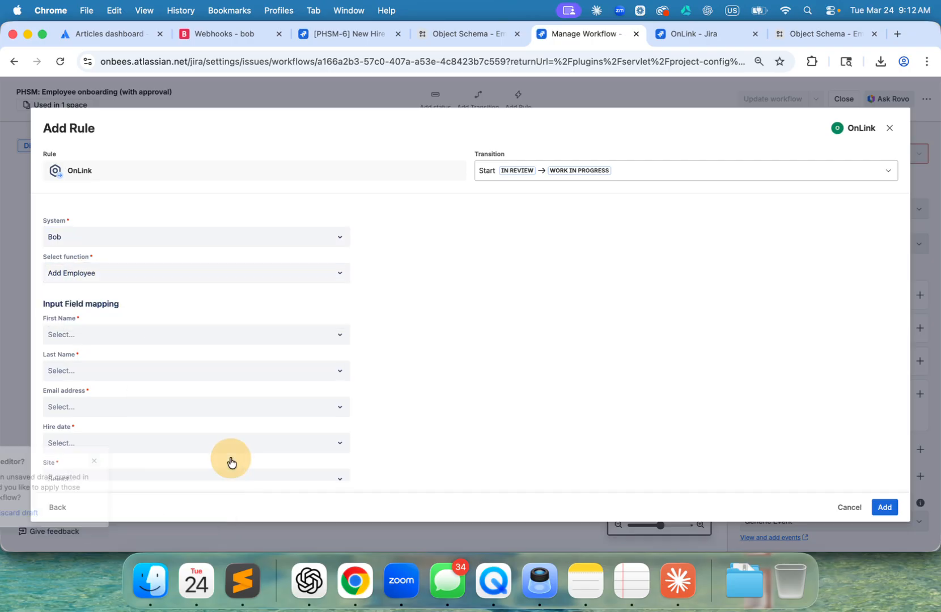
left_click(76, 274)
left_click(78, 300)
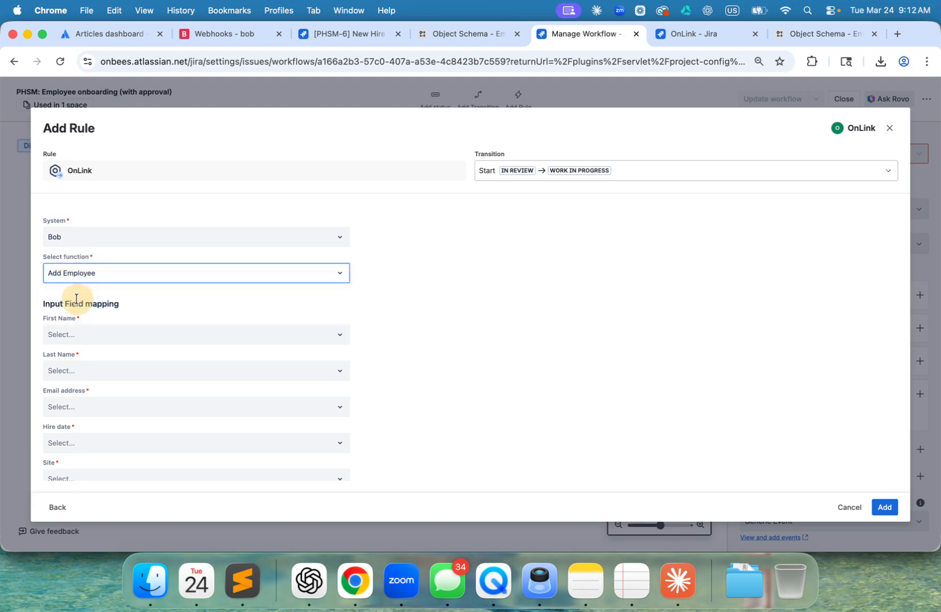
- Review the Add Employee rule's input, output and additional field mappings, and close the rule without adding it
scroll(108, 431, "down", 5)
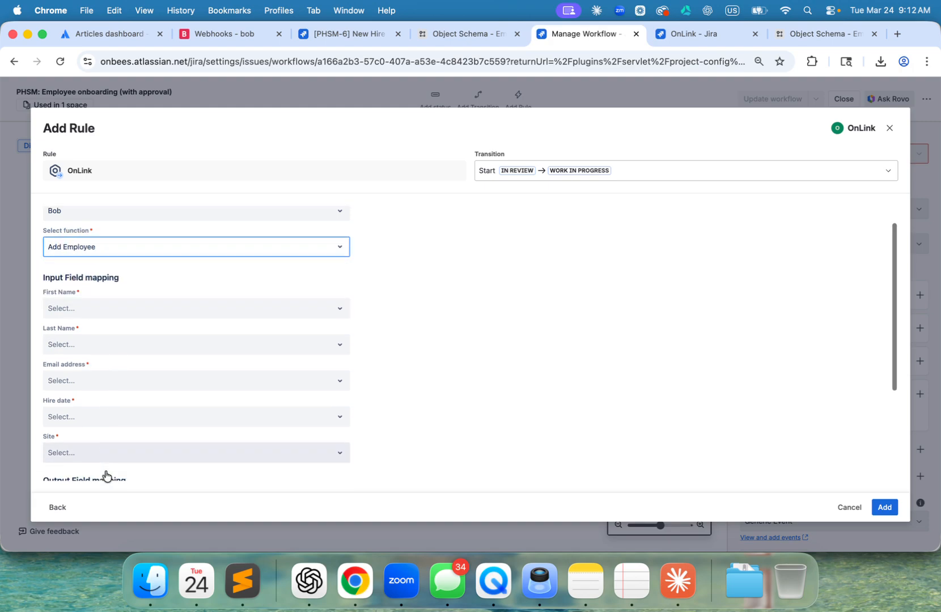
scroll(72, 260, "up", 5)
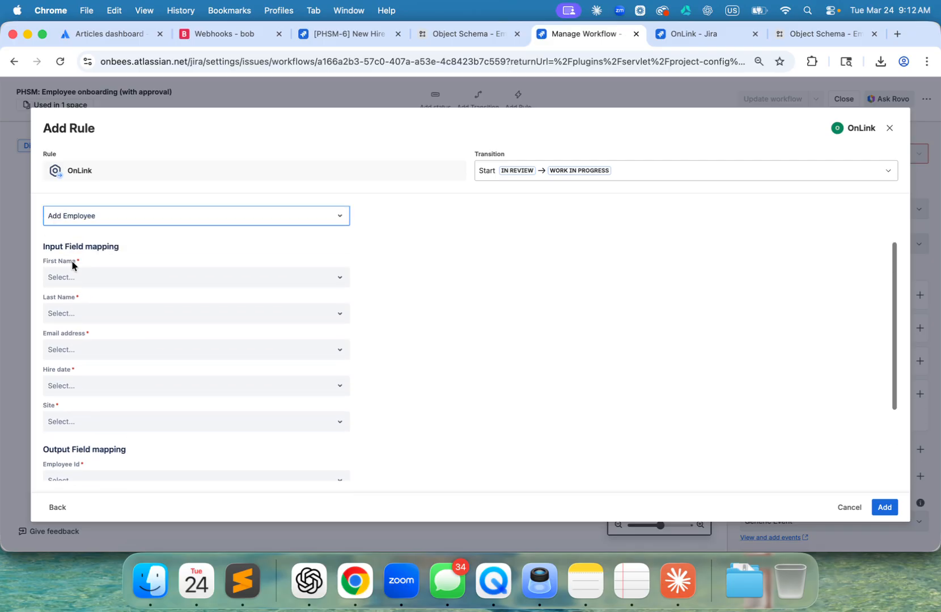
left_click(71, 275)
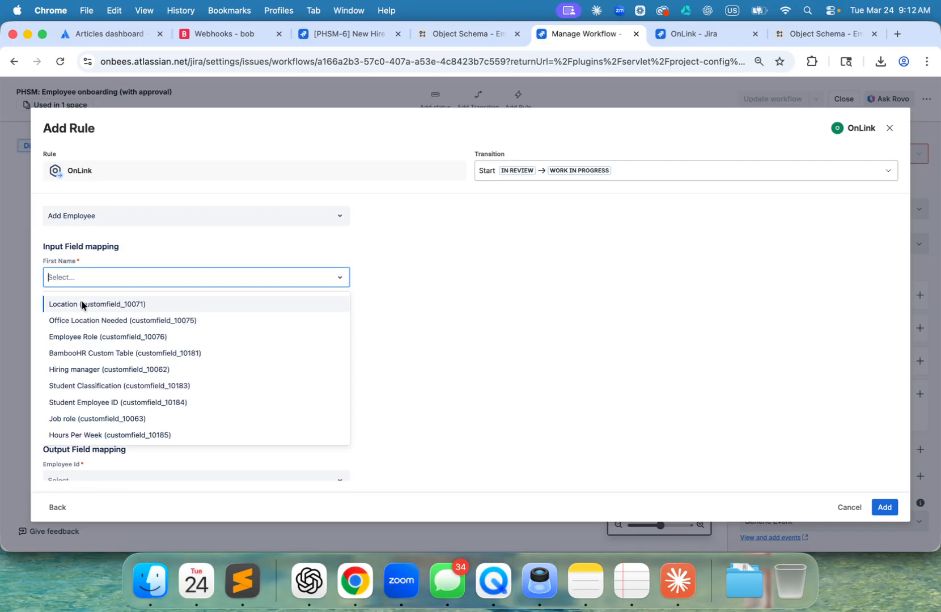
left_click(478, 411)
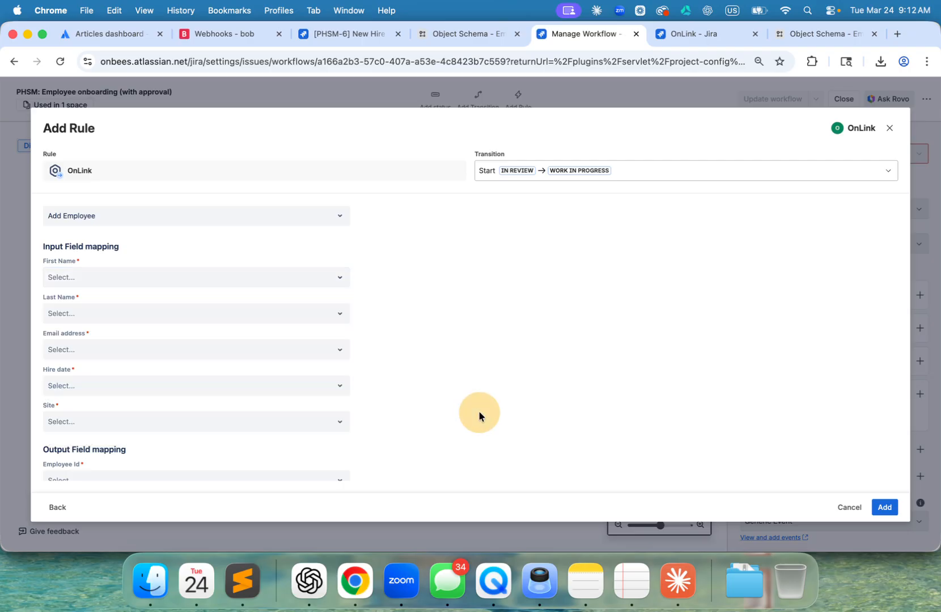
scroll(479, 411, "down", 3)
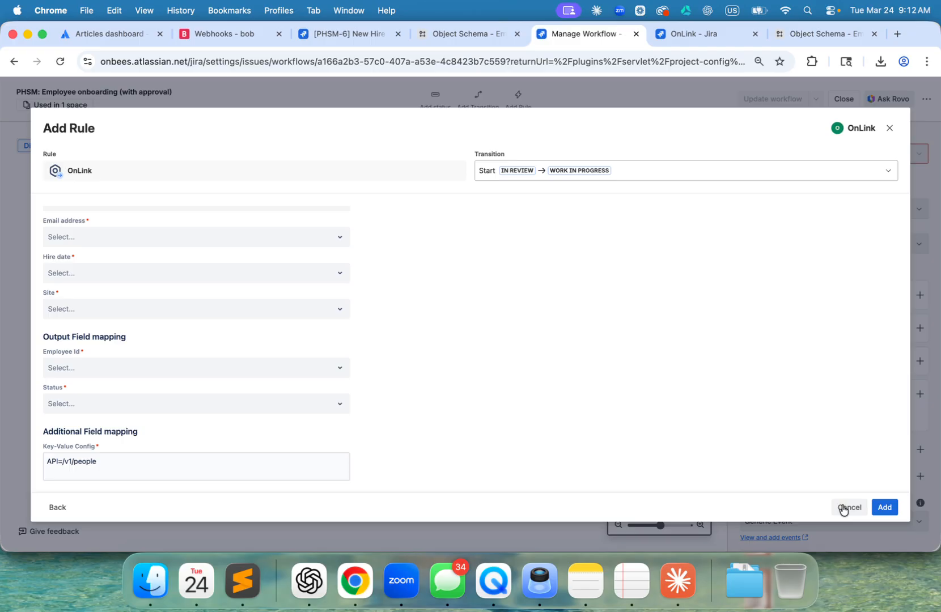
left_click(849, 507)
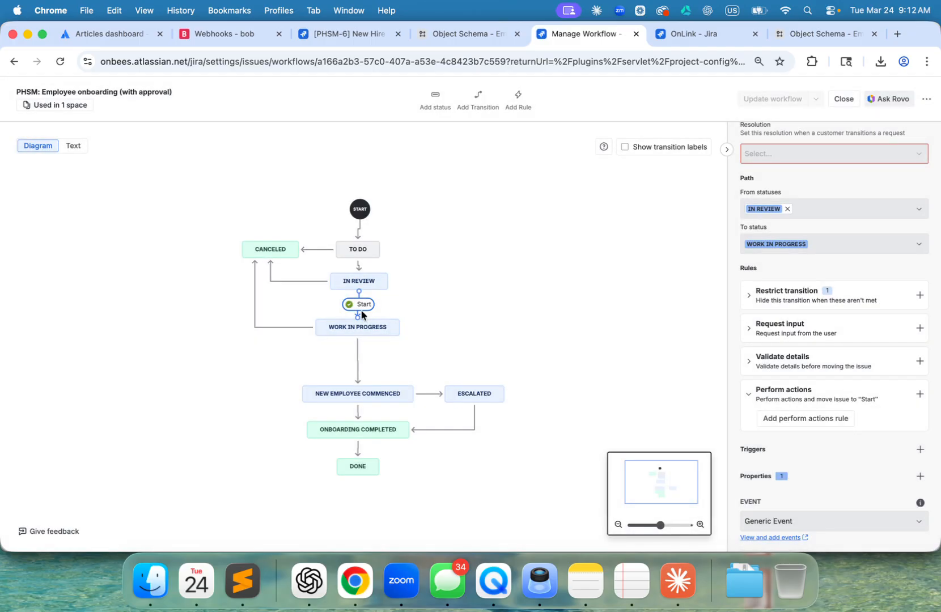